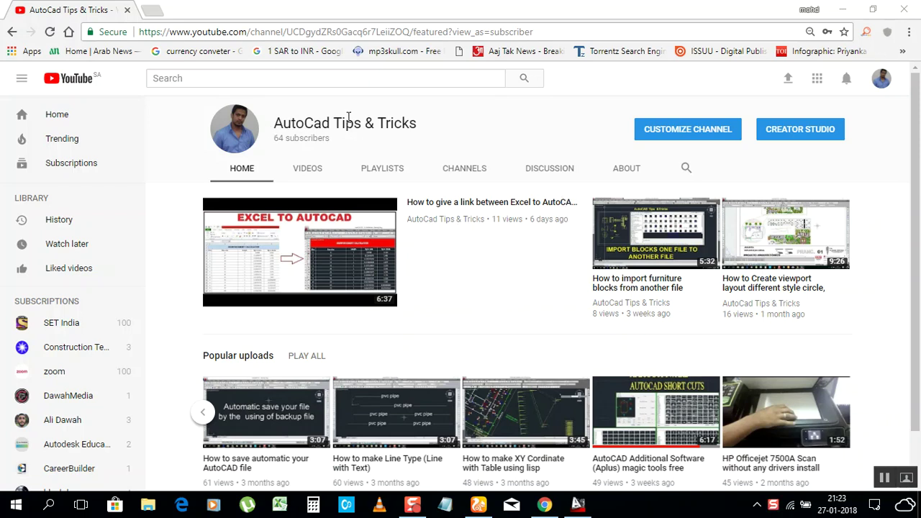
# - Minimize the browser to show the Wooden Doors Location Plan drawing, zooming in and out on it
pyautogui.click(841, 10)
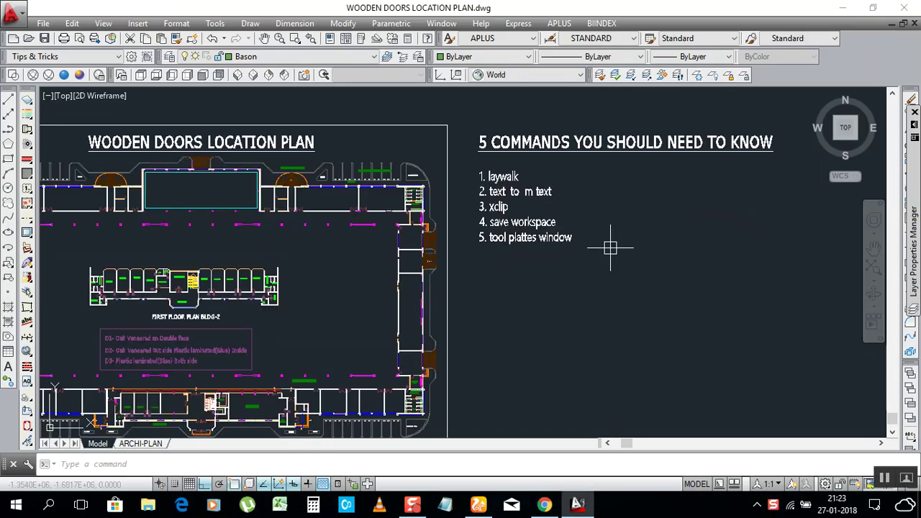
pyautogui.scroll(3, 608, 209)
pyautogui.scroll(-3, 608, 212)
pyautogui.scroll(2, 596, 200)
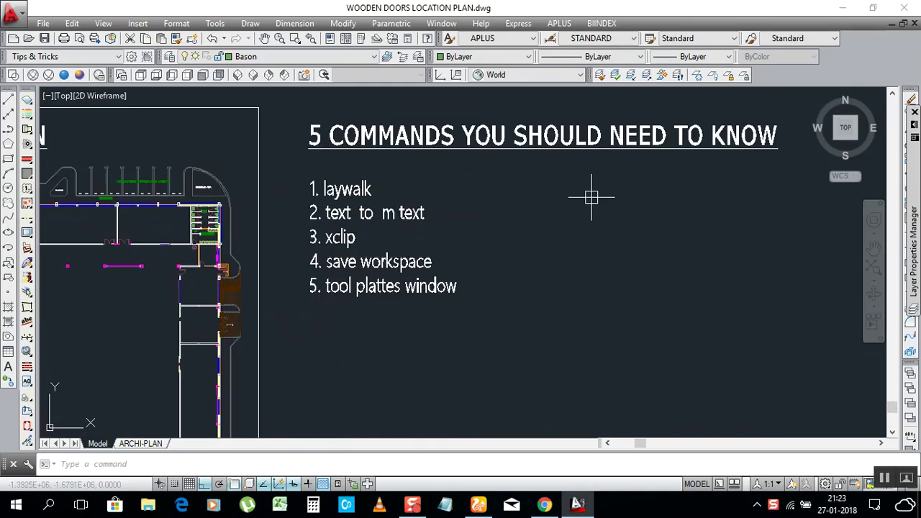
pyautogui.scroll(-4, 777, 177)
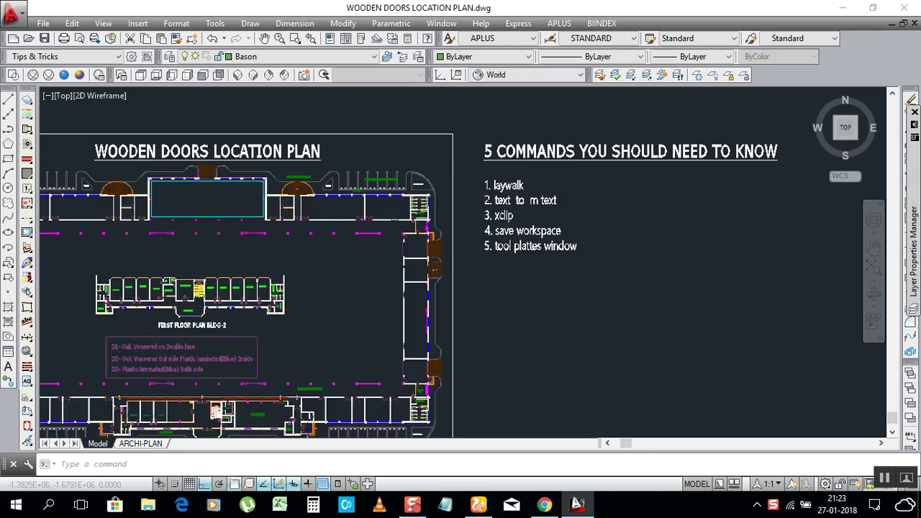
pyautogui.scroll(3, 679, 180)
pyautogui.scroll(-2, 575, 191)
pyautogui.scroll(3, 570, 193)
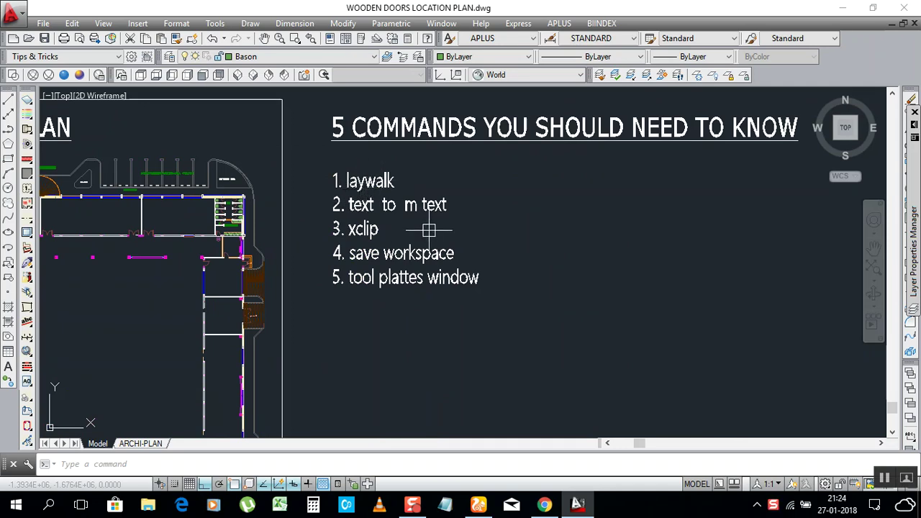
pyautogui.scroll(-3, 513, 229)
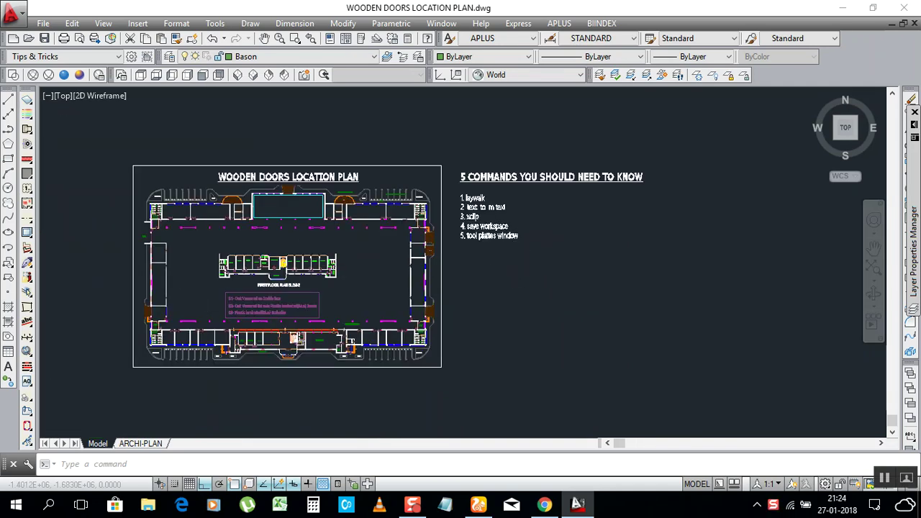
pyautogui.scroll(2, 208, 289)
pyautogui.scroll(-3, 453, 212)
pyautogui.scroll(3, 309, 234)
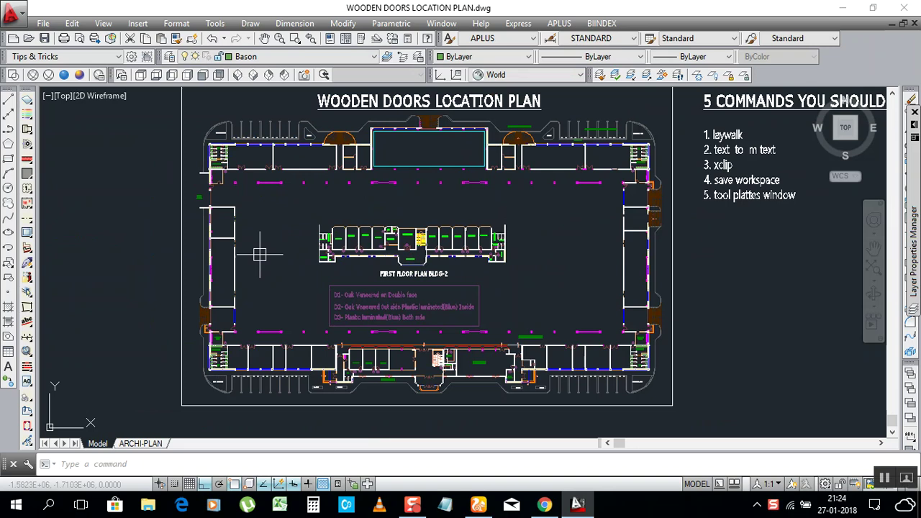
pyautogui.scroll(-3, 475, 221)
pyautogui.scroll(3, 457, 232)
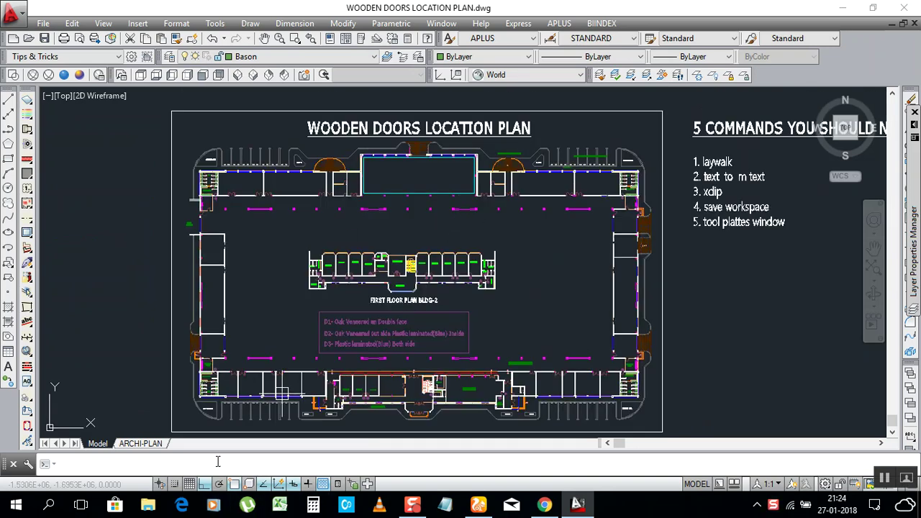
pyautogui.write('wa')
pyautogui.press('Return')
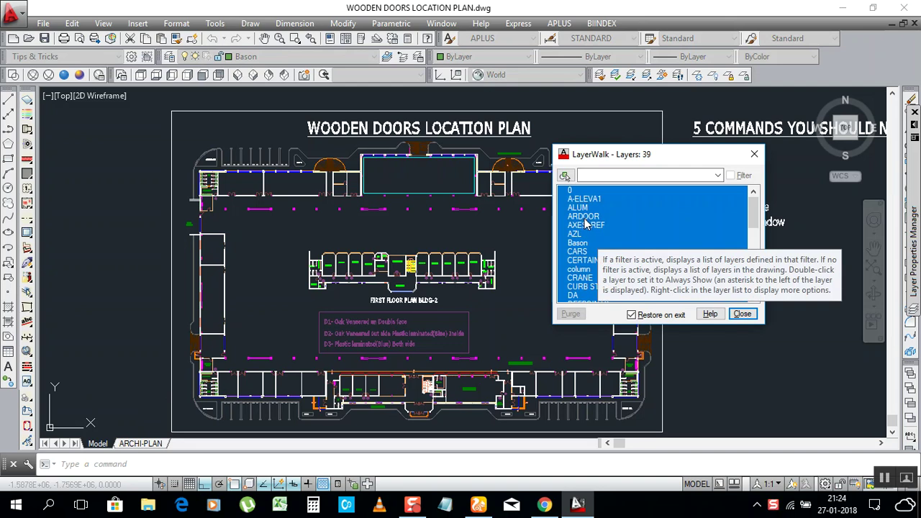
pyautogui.scroll(-1, 574, 285)
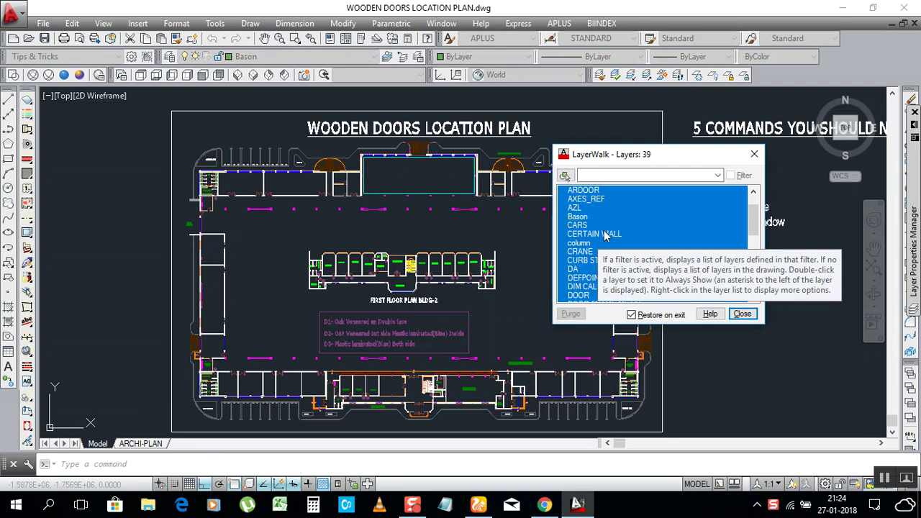
pyautogui.scroll(-1, 586, 285)
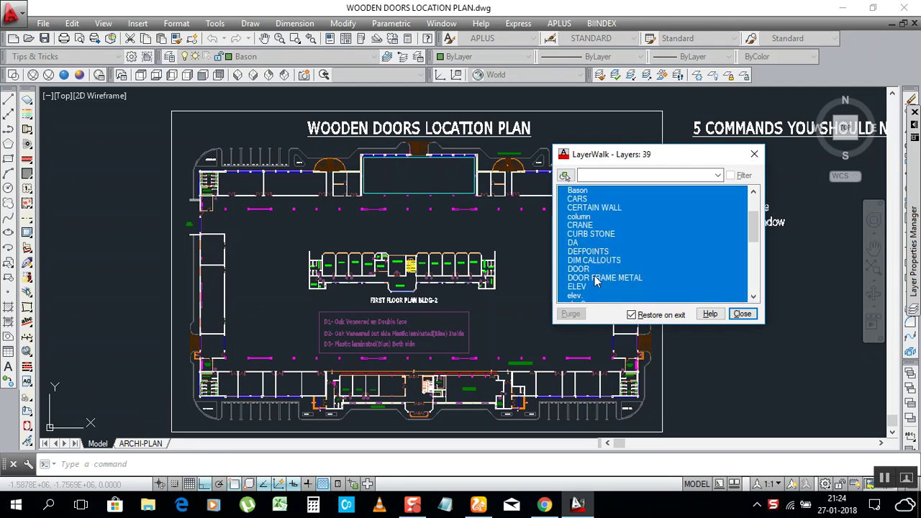
pyautogui.click(579, 225)
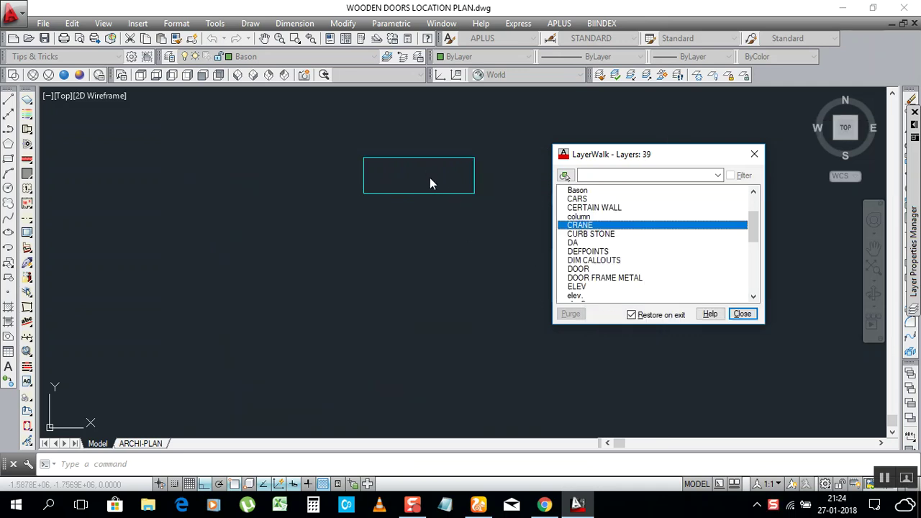
pyautogui.click(580, 233)
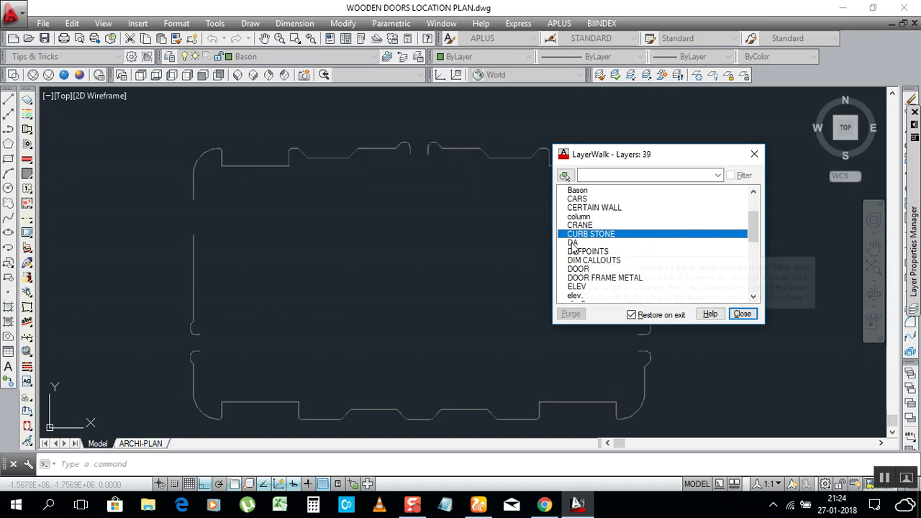
pyautogui.click(573, 243)
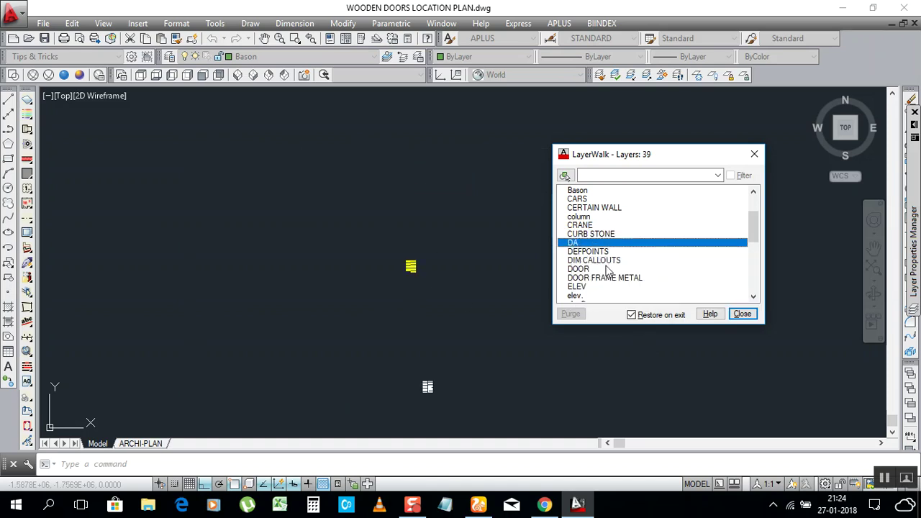
pyautogui.click(594, 260)
pyautogui.click(584, 269)
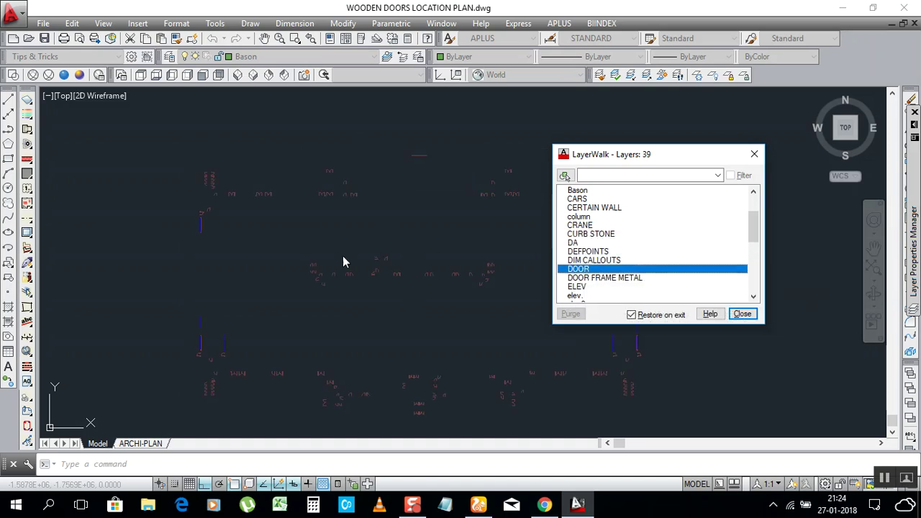
pyautogui.click(603, 278)
pyautogui.click(584, 287)
pyautogui.scroll(-1, 583, 292)
pyautogui.click(581, 270)
pyautogui.click(581, 278)
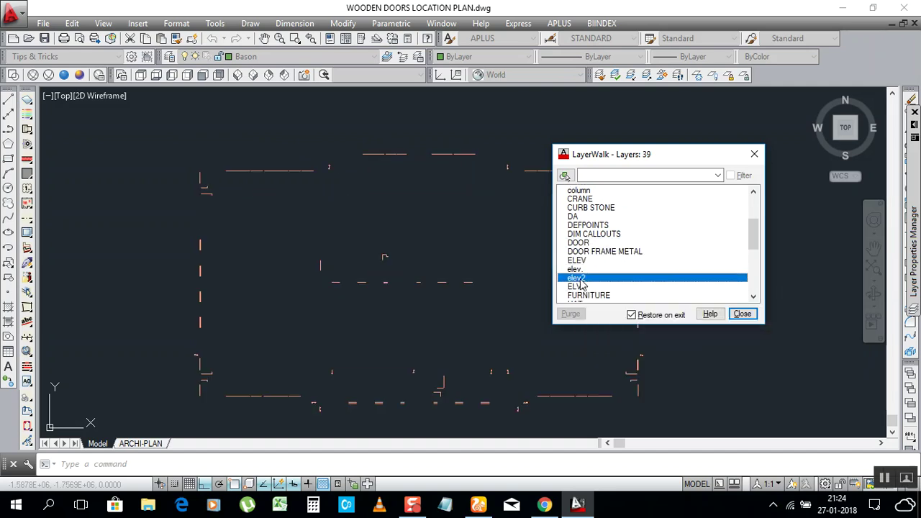
pyautogui.click(588, 287)
pyautogui.click(594, 296)
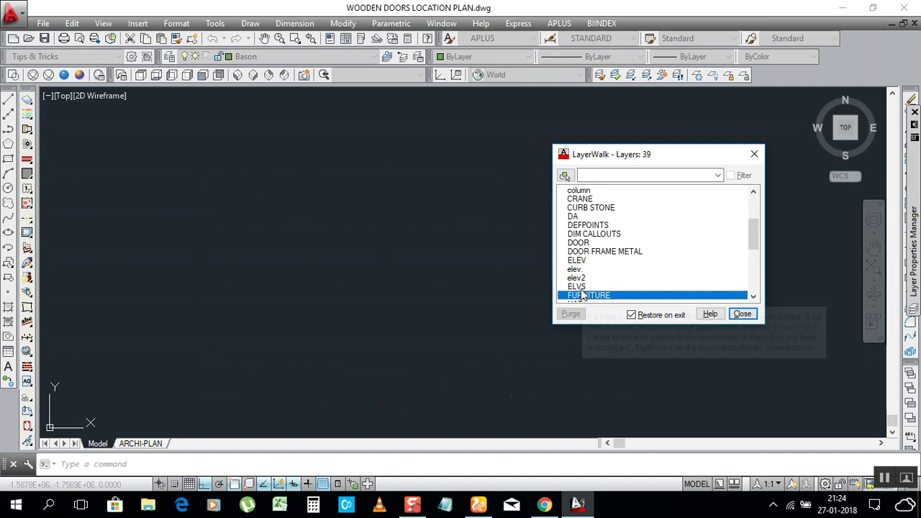
pyautogui.click(581, 287)
pyautogui.click(581, 278)
pyautogui.click(579, 260)
pyautogui.click(579, 242)
pyautogui.click(586, 225)
pyautogui.click(581, 215)
pyautogui.click(582, 207)
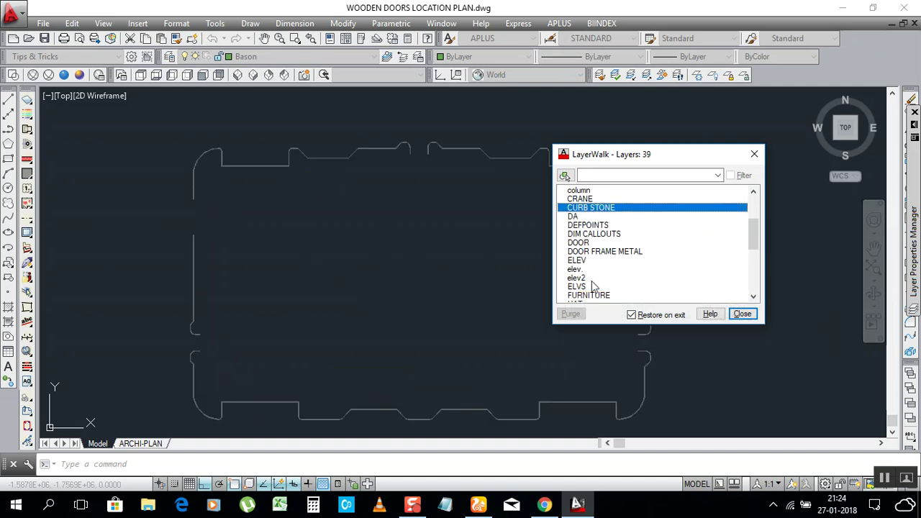
pyautogui.click(743, 315)
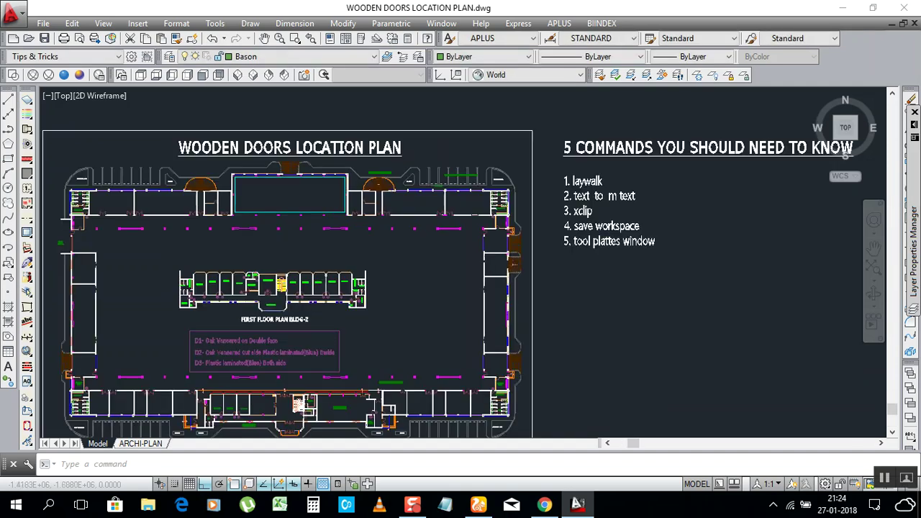
# - Zoom around the drawing and select, then deselect, the numbered commands list
pyautogui.scroll(4, 644, 210)
pyautogui.scroll(-3, 565, 209)
pyautogui.scroll(3, 566, 224)
pyautogui.scroll(-2, 547, 230)
pyautogui.scroll(4, 548, 218)
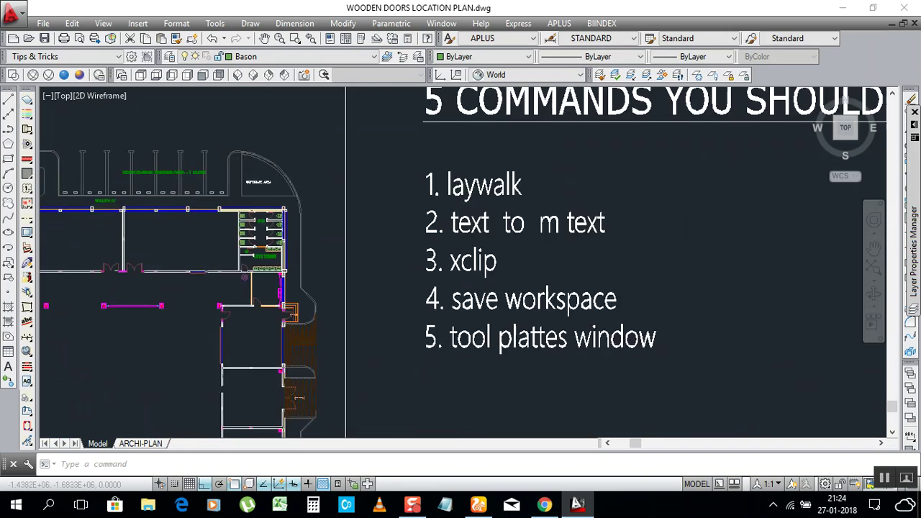
pyautogui.scroll(-3, 455, 242)
pyautogui.click(496, 291)
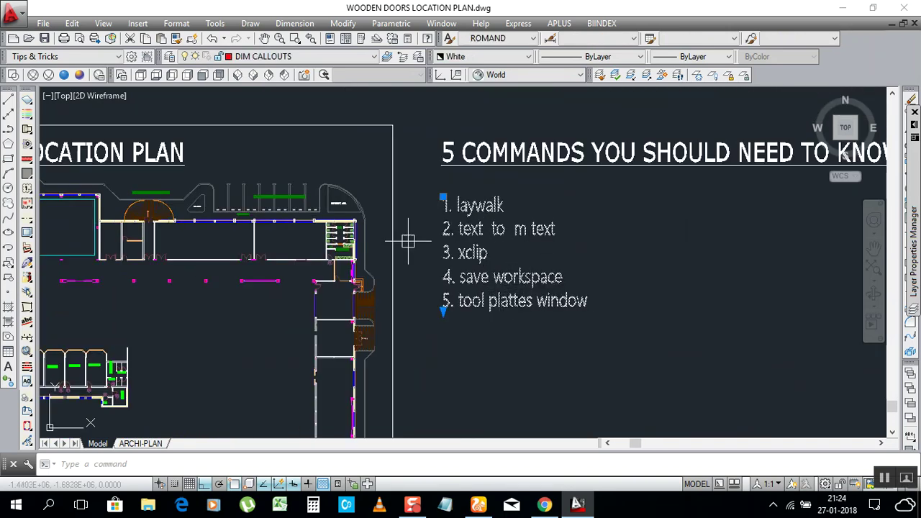
pyautogui.press('Escape')
# - Run CO on the '5 COMMANDS YOU SHOULD NEED TO KNOW' title text and confirm
pyautogui.write('co')
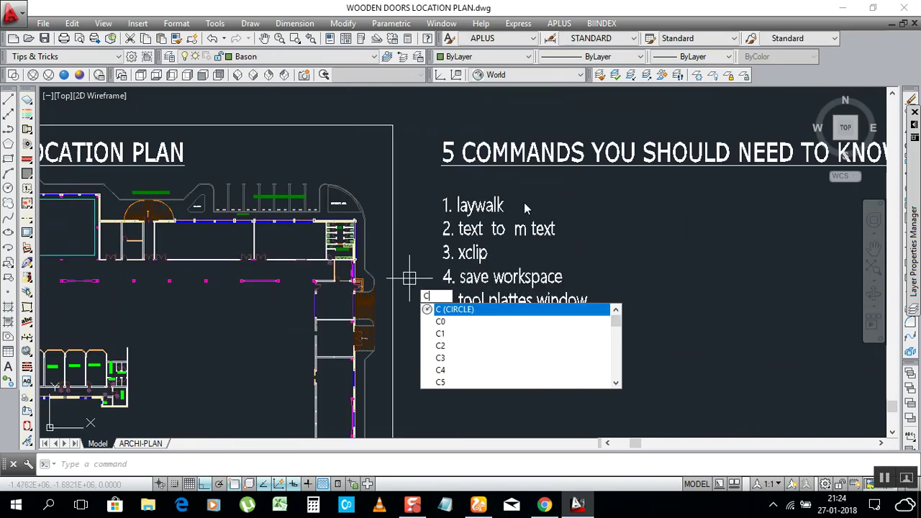
pyautogui.press('Return')
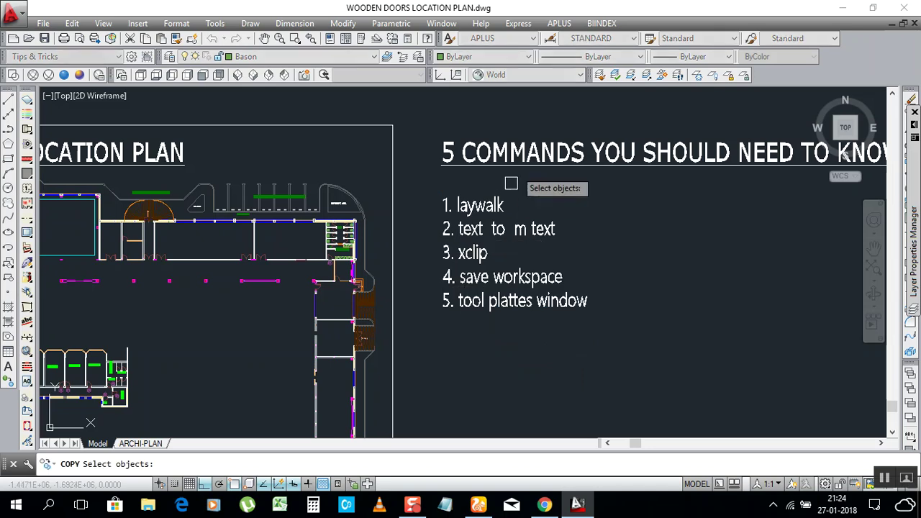
pyautogui.click(521, 155)
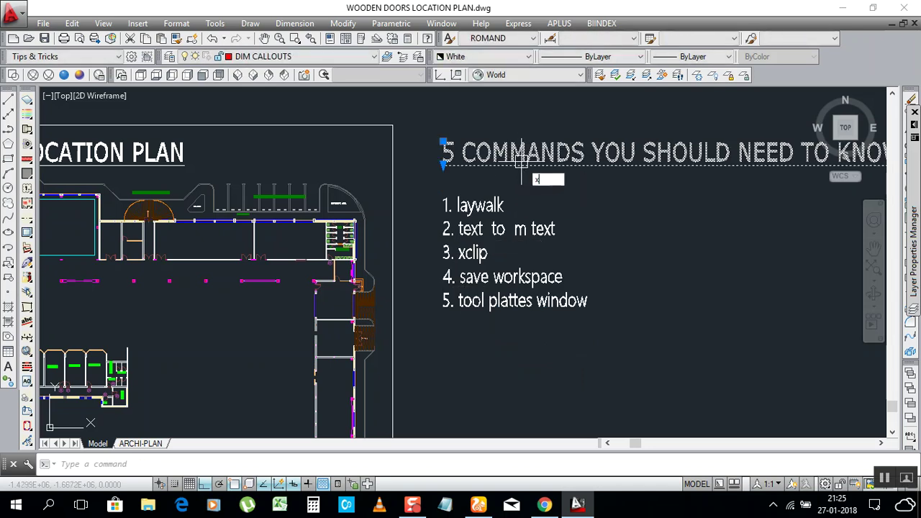
pyautogui.press('Return')
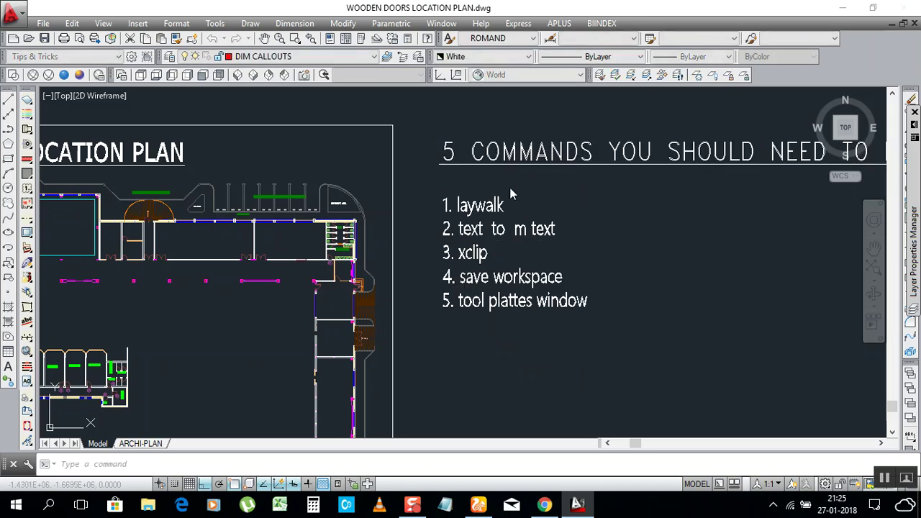
# - Open the title text for editing, commit the edit, and pick the numbered command list
pyautogui.doubleClick(524, 165)
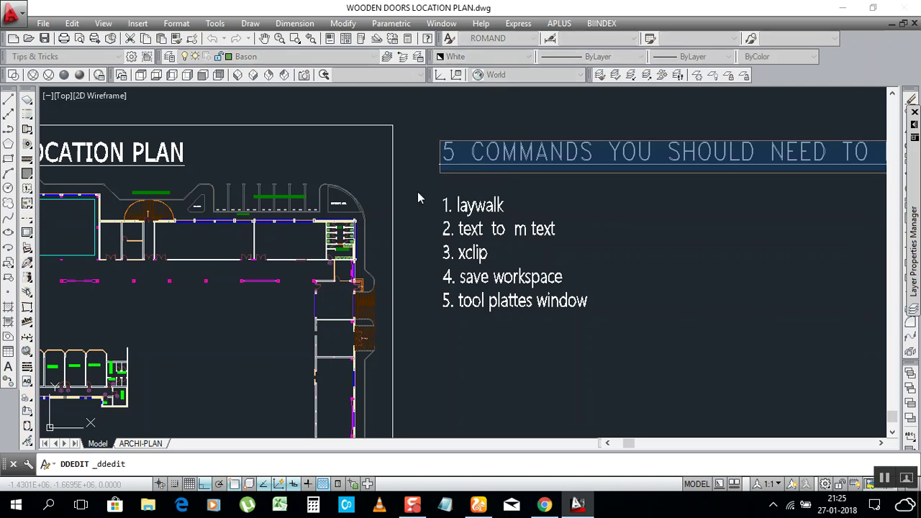
pyautogui.scroll(-4, 489, 177)
pyautogui.scroll(4, 483, 184)
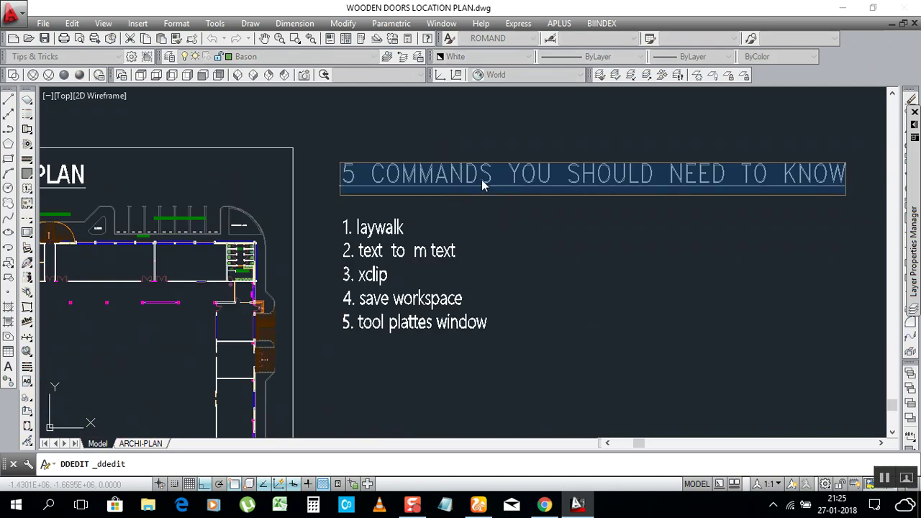
pyautogui.click(583, 230)
pyautogui.press('Escape')
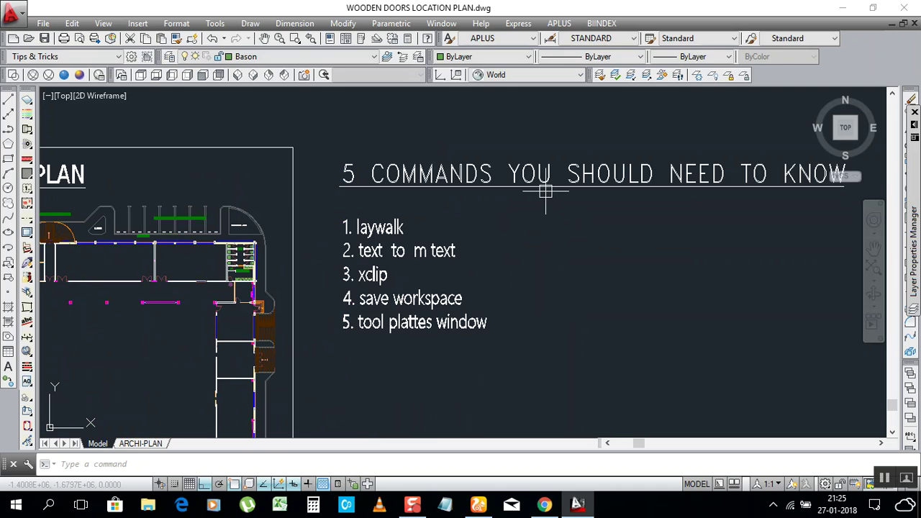
pyautogui.click(371, 250)
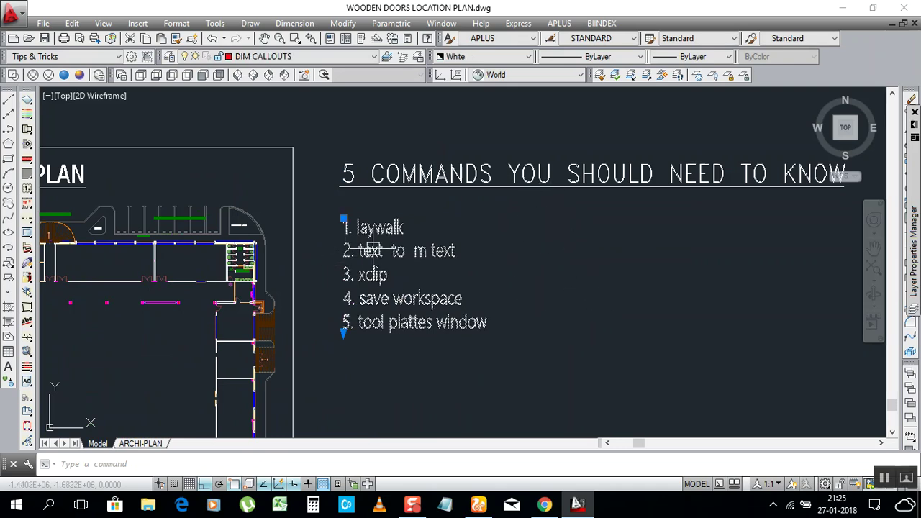
# - Verify the list opens as MText and the title as single-line text, then window-select the title
pyautogui.doubleClick(371, 250)
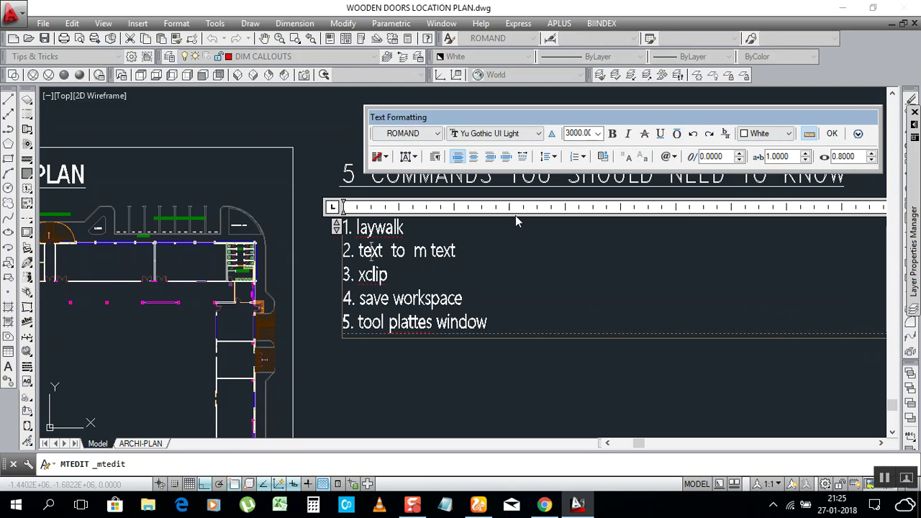
pyautogui.click(334, 137)
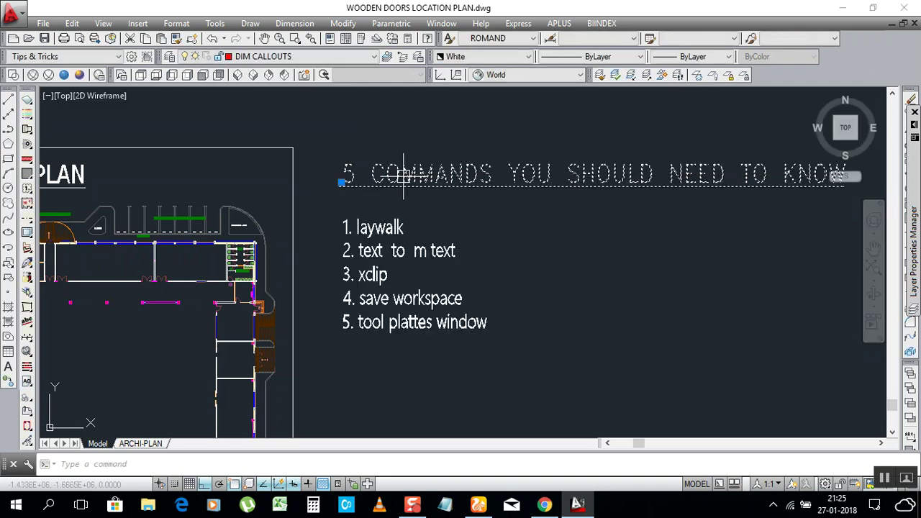
pyautogui.click(457, 176)
pyautogui.doubleClick(586, 173)
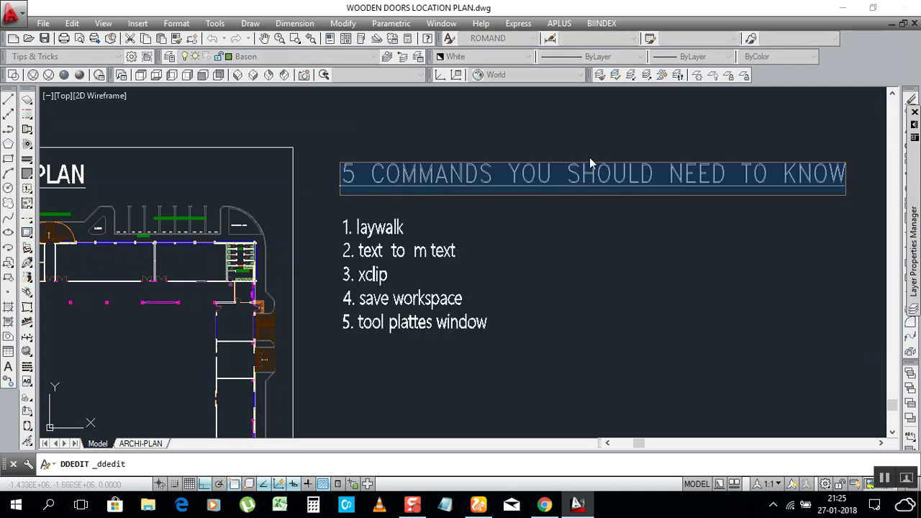
pyautogui.press('Escape')
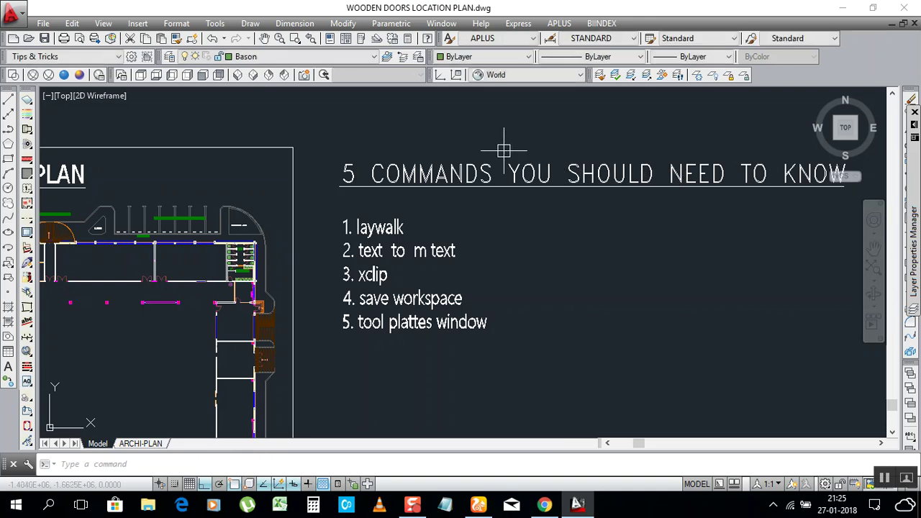
pyautogui.click(485, 147)
pyautogui.click(455, 195)
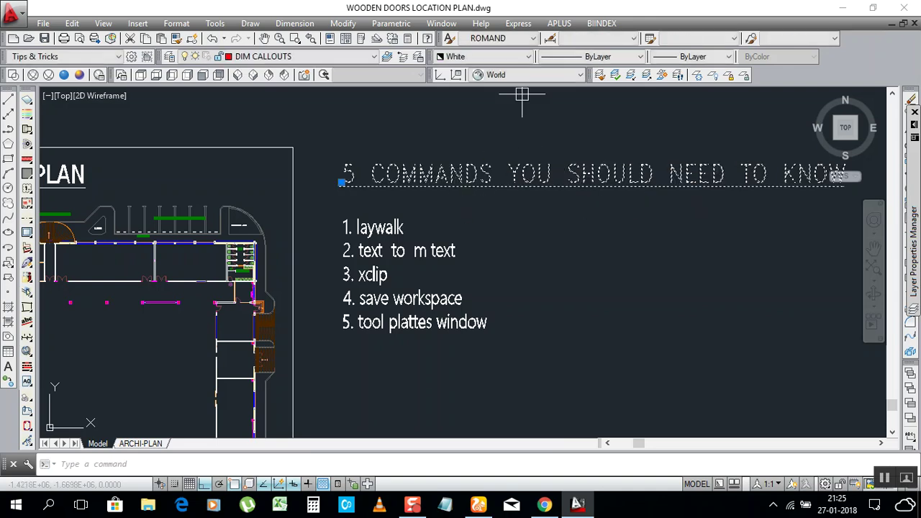
# - Convert the title to multiline text with Express Tools' Convert Text to Mtext
pyautogui.click(518, 23)
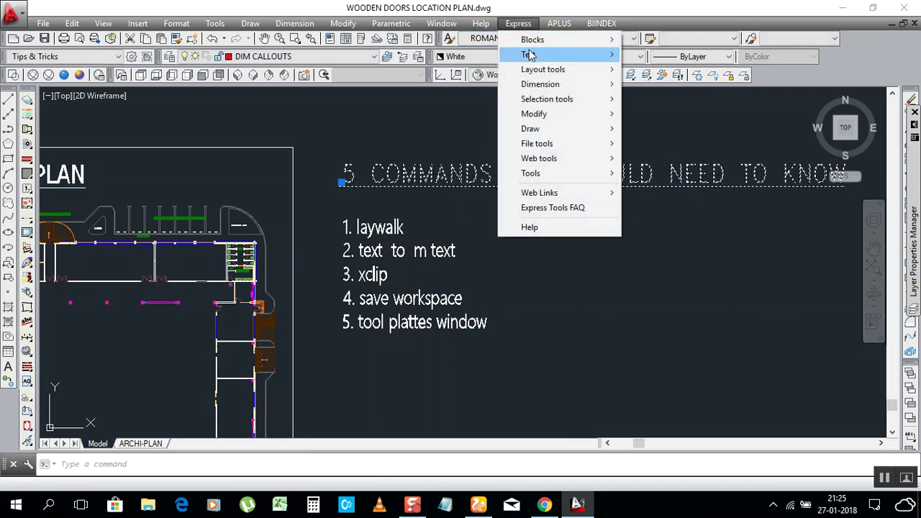
pyautogui.moveTo(562, 58)
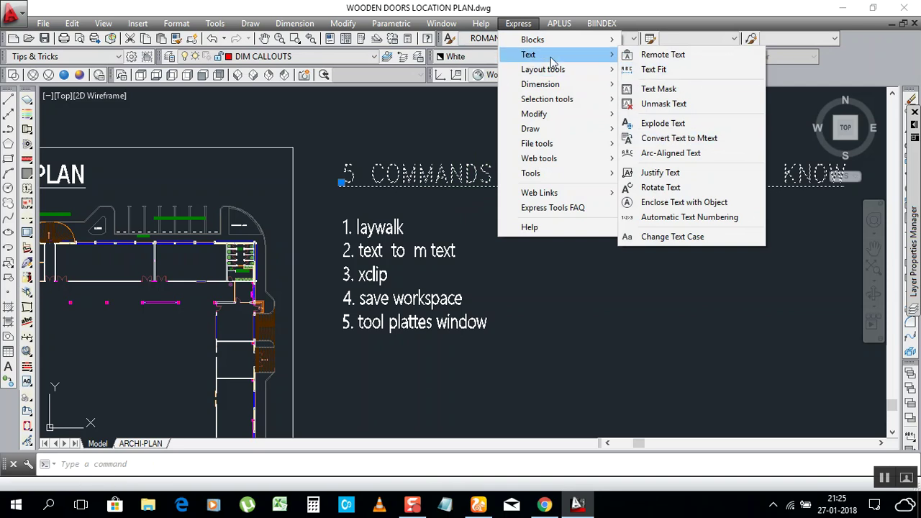
pyautogui.click(679, 138)
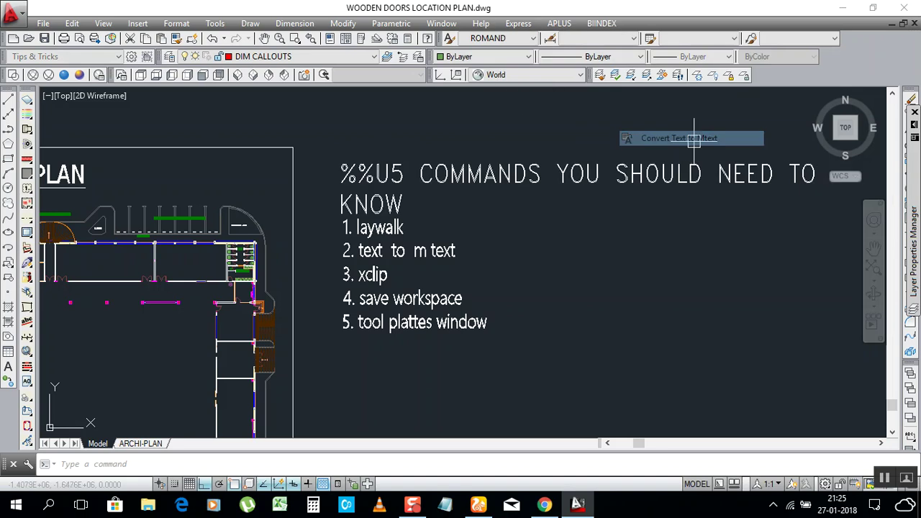
# - Delete the %%U code from the converted title and underline the whole title
pyautogui.doubleClick(453, 174)
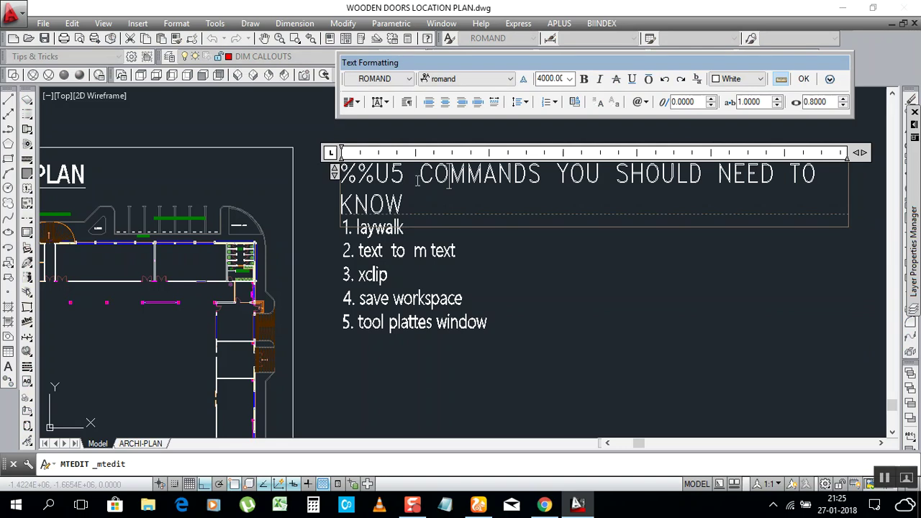
pyautogui.moveTo(390, 172); pyautogui.dragTo(319, 175)
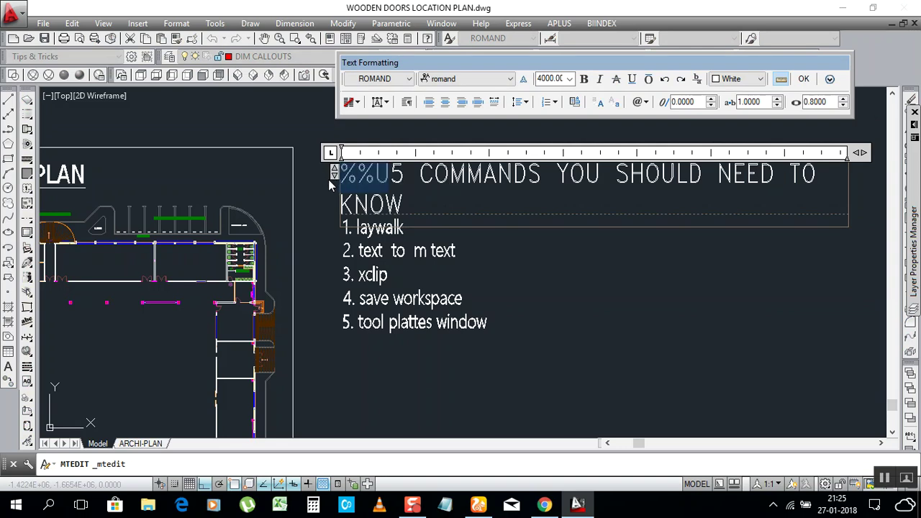
pyautogui.press('Delete')
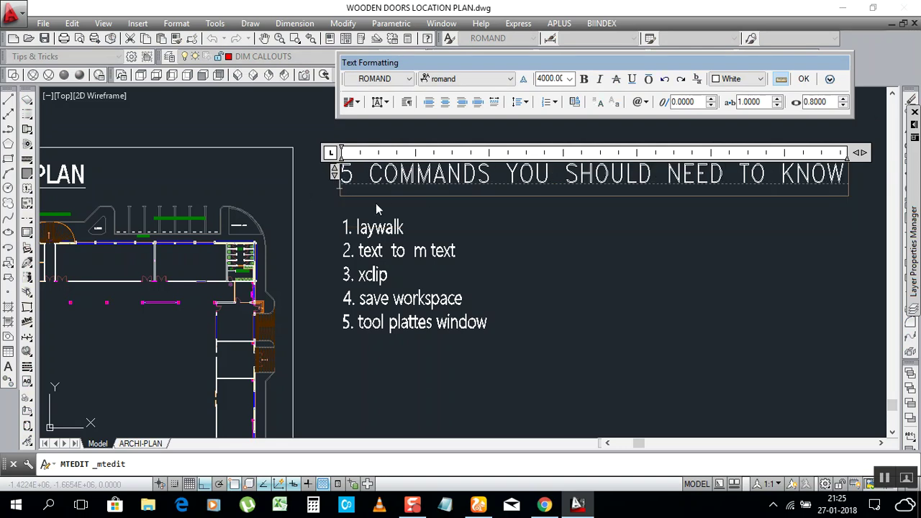
pyautogui.hotkey('ctrl', 'a')
pyautogui.click(631, 79)
pyautogui.click(530, 256)
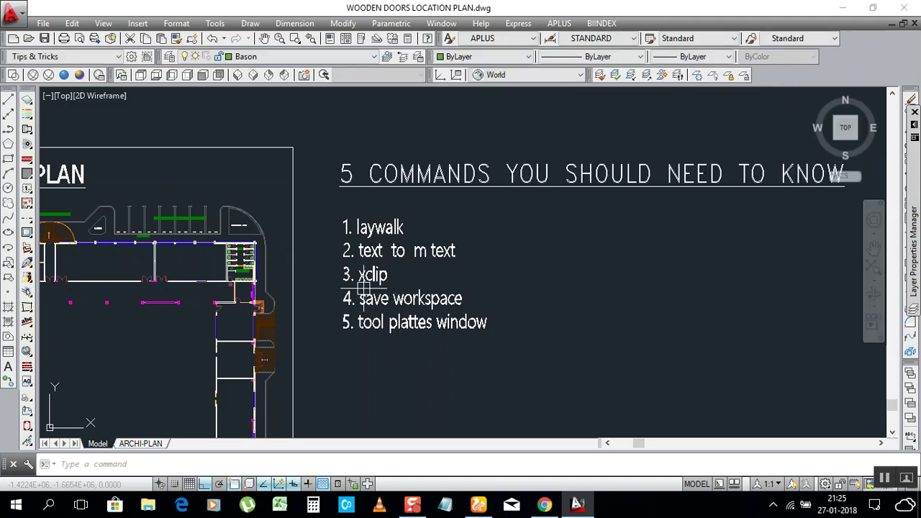
# - Zoom out to show the full wooden doors floor plan beside the underlined title and list
pyautogui.scroll(-1, 489, 235)
pyautogui.scroll(3, 439, 263)
pyautogui.scroll(-5, 450, 265)
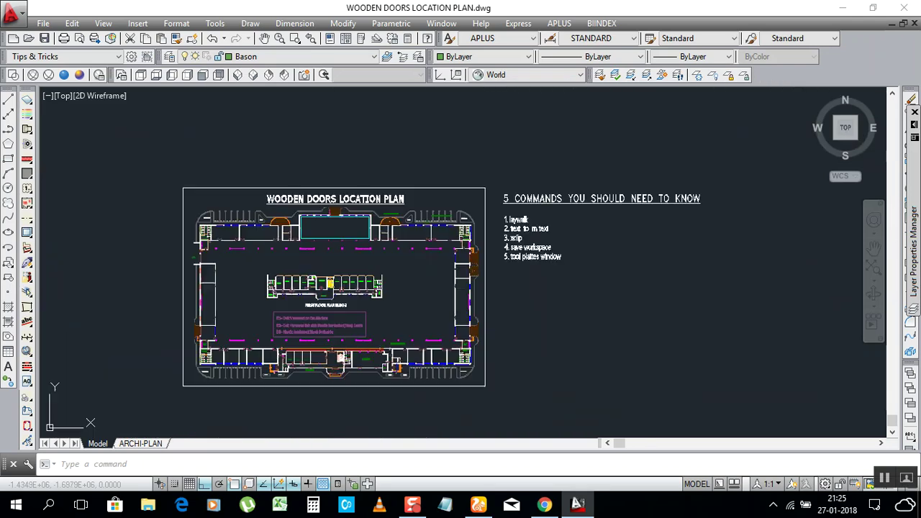
pyautogui.scroll(3, 403, 248)
pyautogui.scroll(-1, 371, 242)
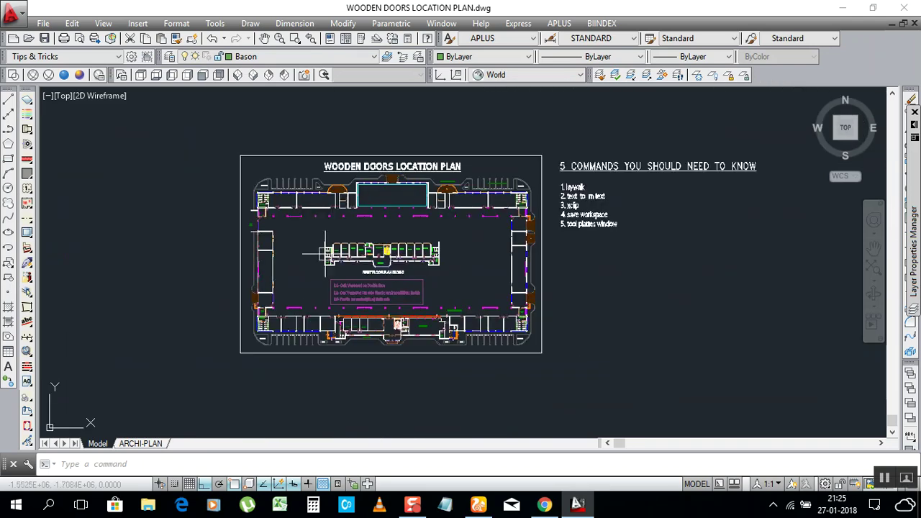
pyautogui.scroll(1, 330, 241)
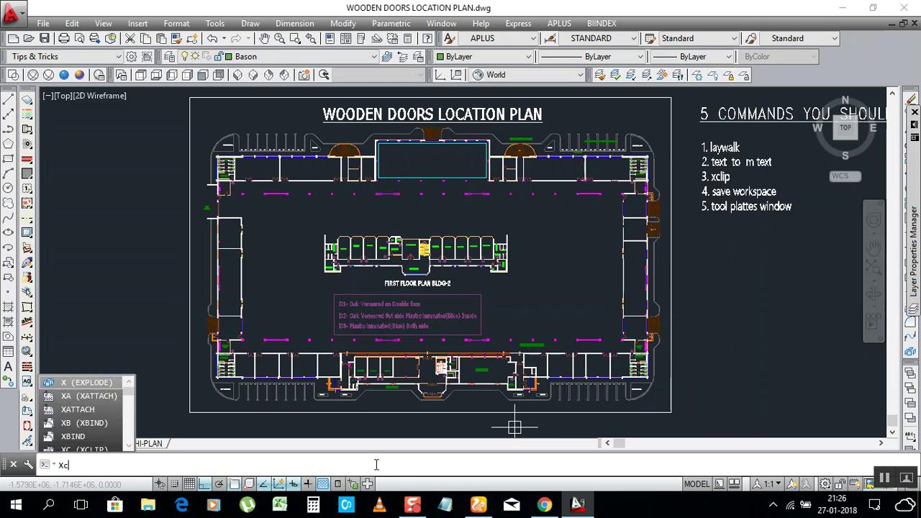
# - Cancel the XCLIP attempt, then open Block Definition via BL for a new block 'building1'
pyautogui.write('li')
pyautogui.press('Return')
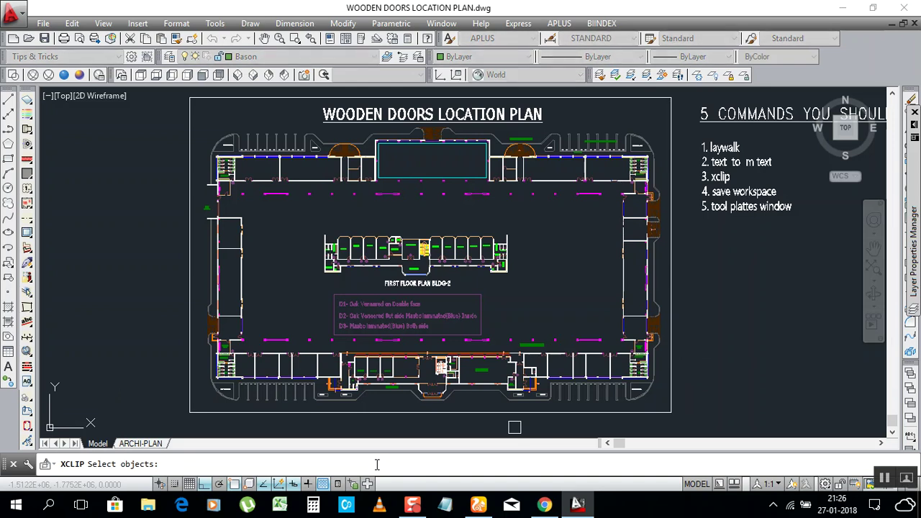
pyautogui.click(484, 405)
pyautogui.press('Escape')
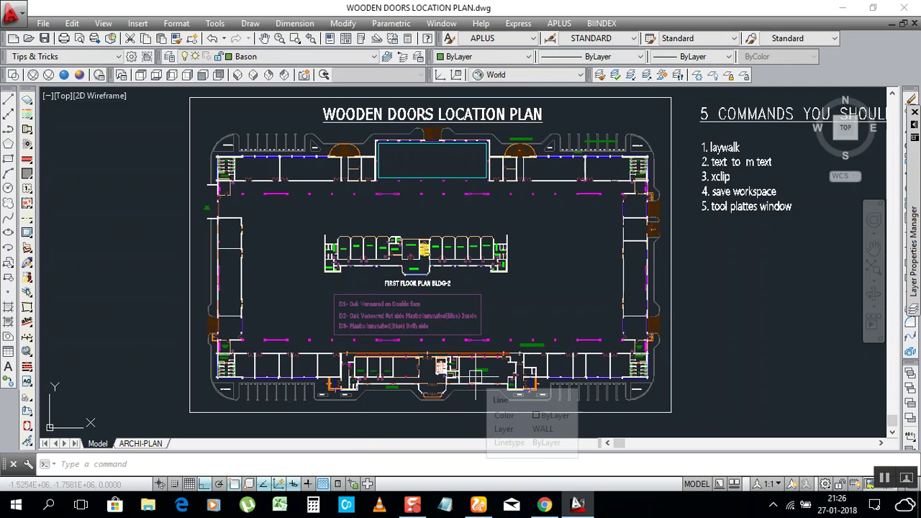
pyautogui.write('bloc')
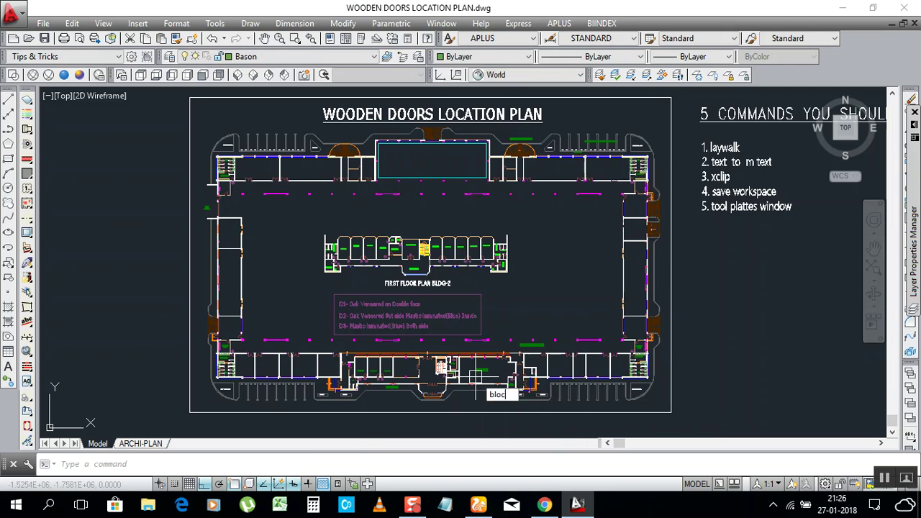
pyautogui.press('Return')
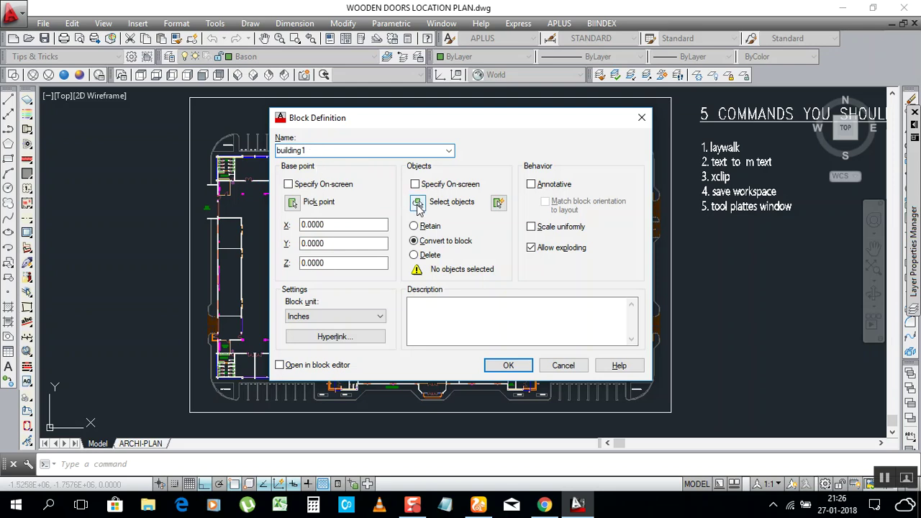
# - Window-select all 5349 floor-plan objects and create the block 'building1'
pyautogui.click(417, 204)
pyautogui.click(179, 95)
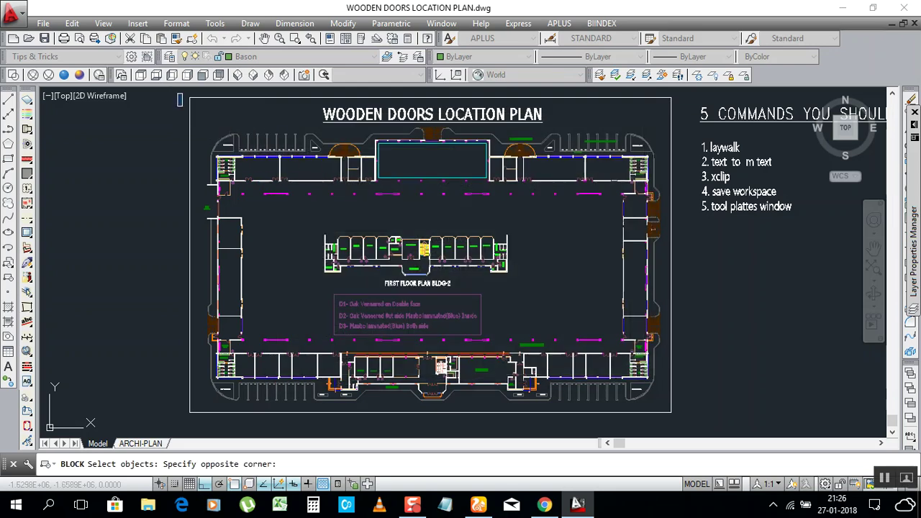
pyautogui.click(679, 416)
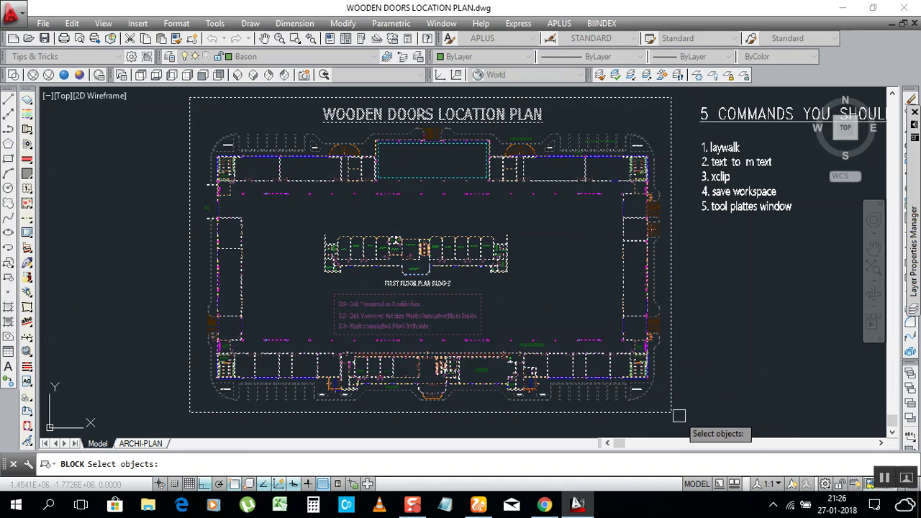
pyautogui.press('Return')
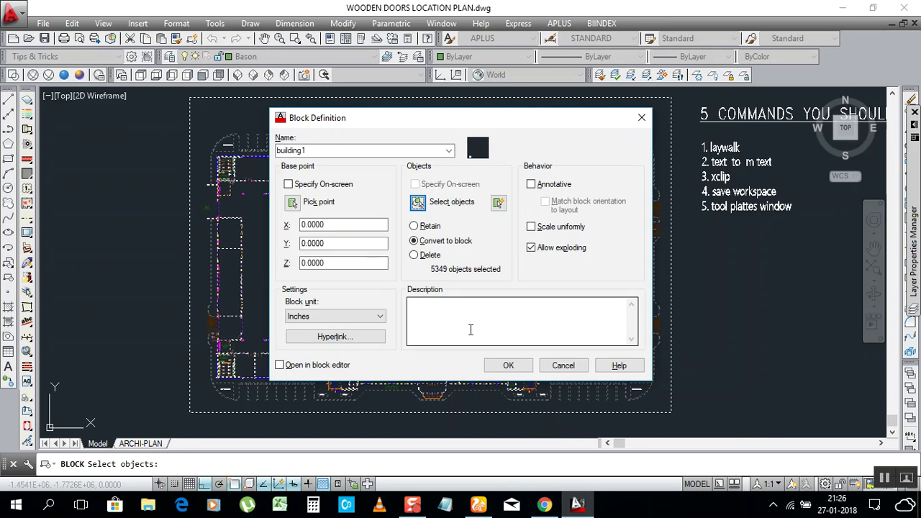
pyautogui.click(506, 367)
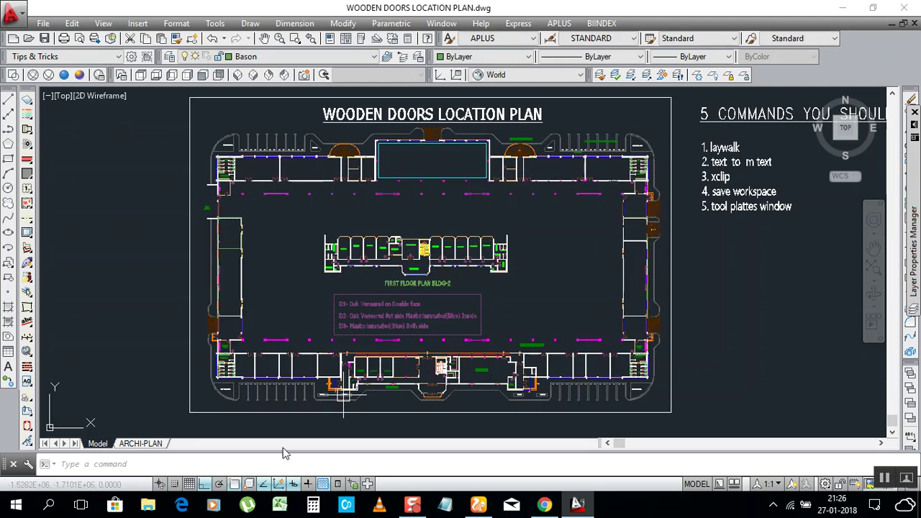
# - Run the clip command and window-select the building1 block as the object to clip
pyautogui.write('clip')
pyautogui.press('Return')
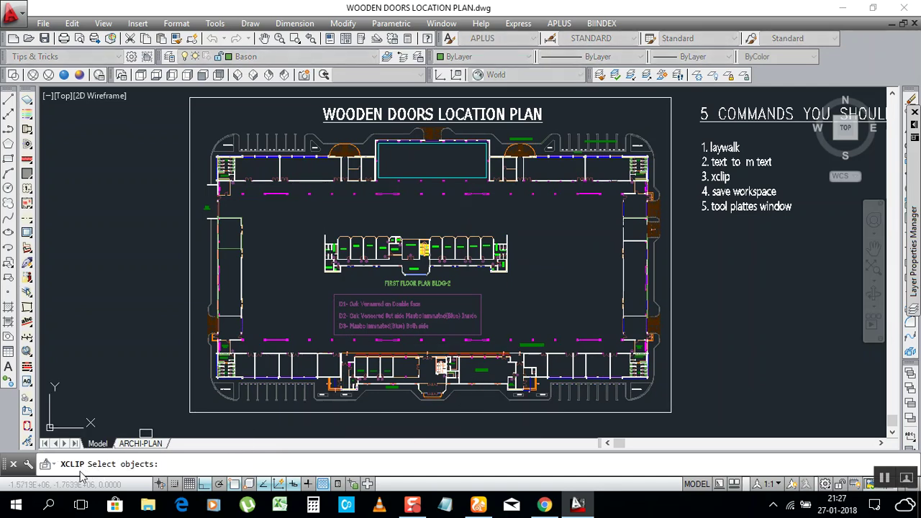
pyautogui.click(180, 96)
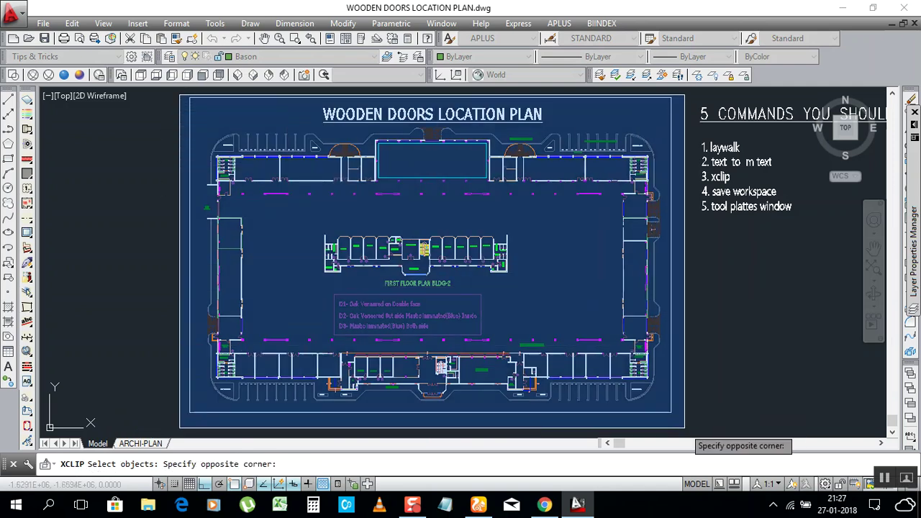
pyautogui.click(692, 435)
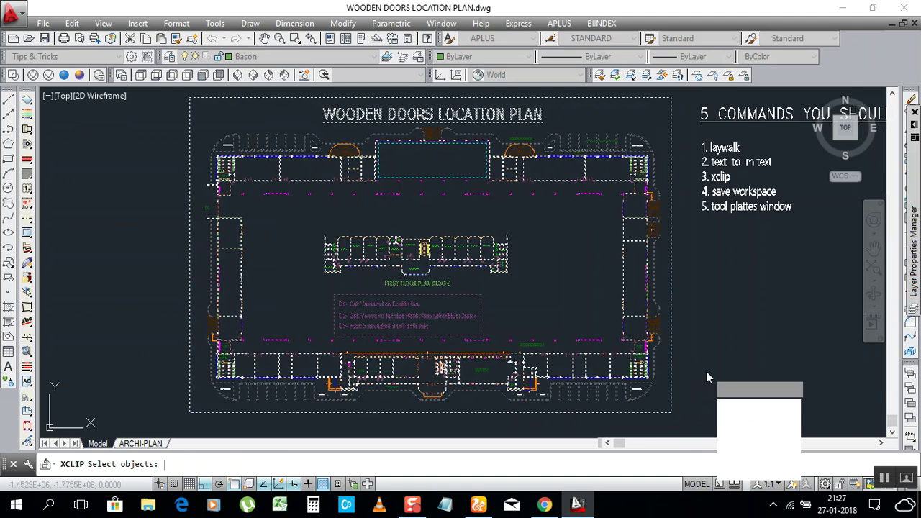
pyautogui.press('Return')
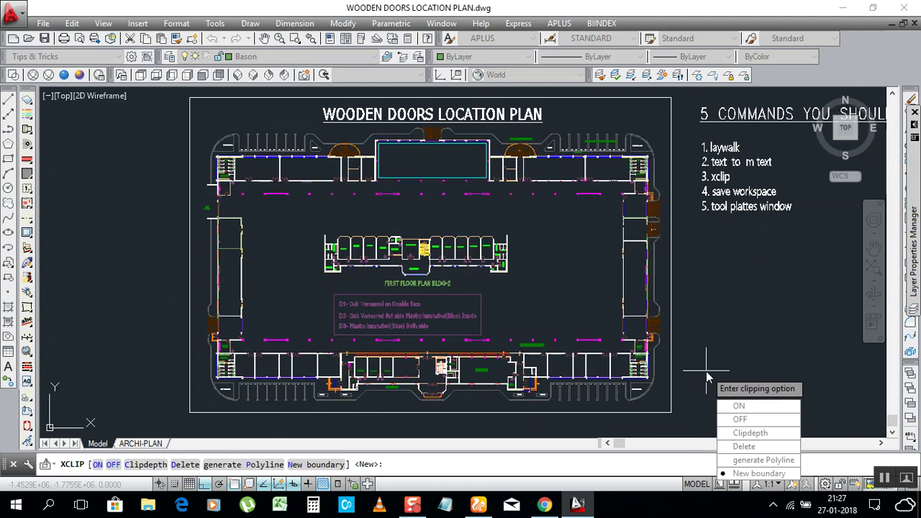
# - Define a new rectangular clip boundary from near the title to the plan's lower right
pyautogui.click(754, 475)
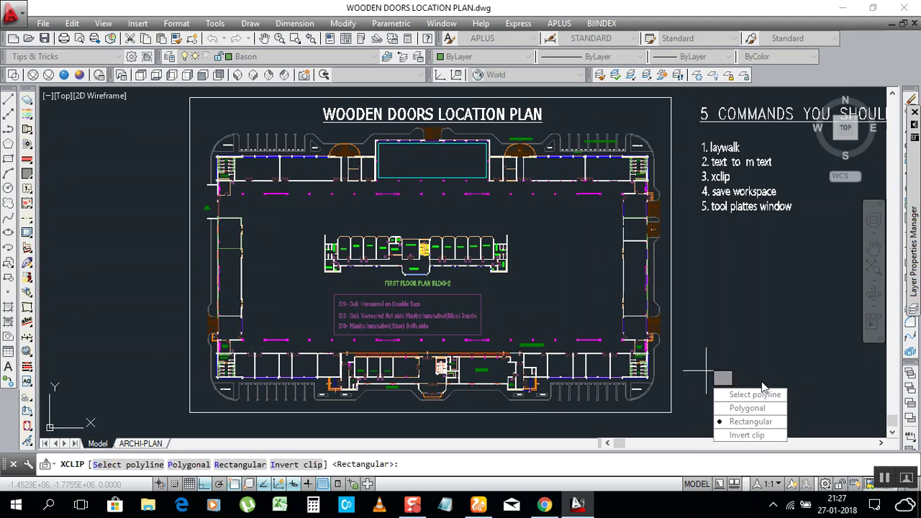
pyautogui.click(741, 422)
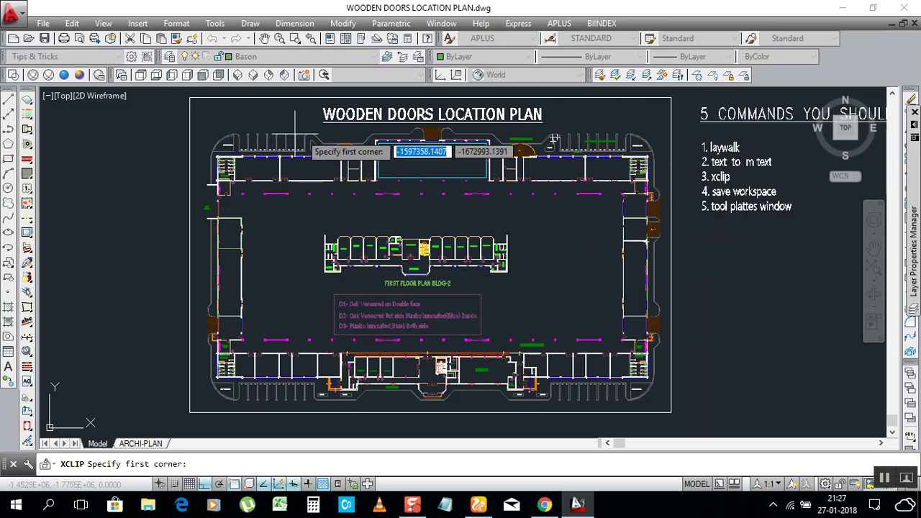
pyautogui.click(431, 97)
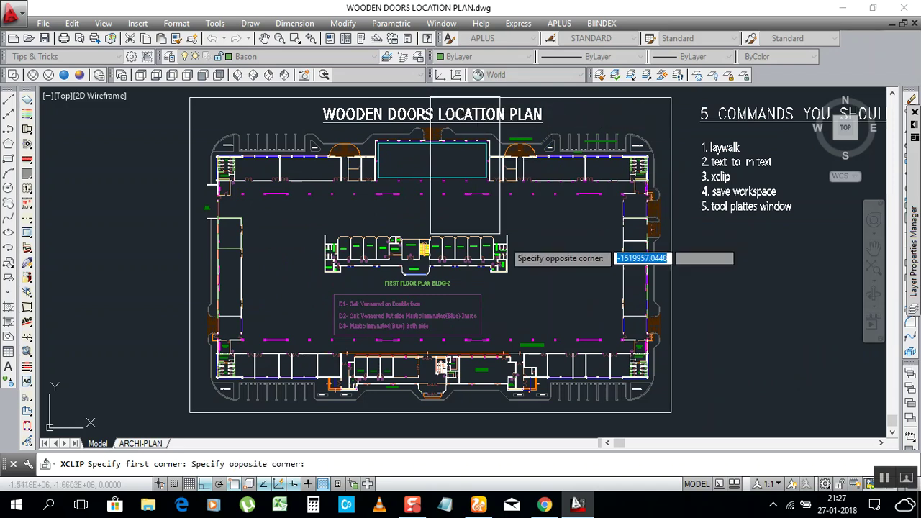
pyautogui.click(670, 412)
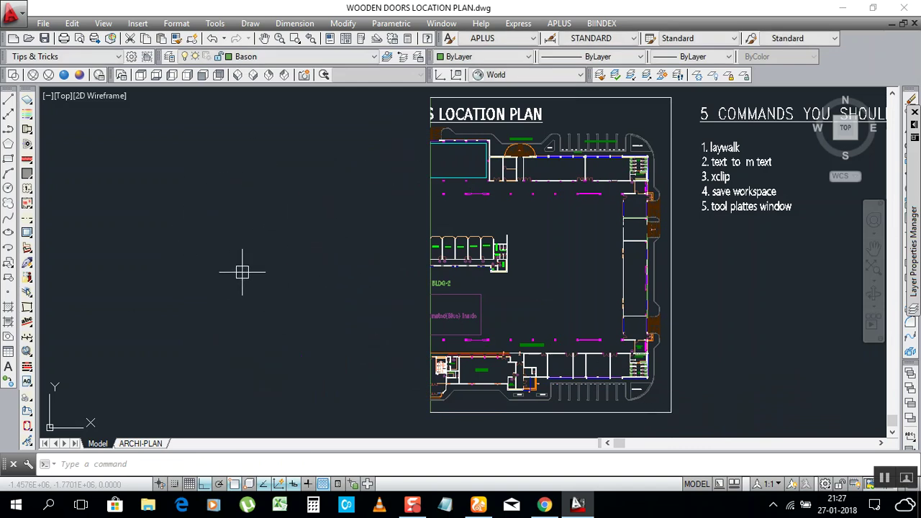
# - Stretch the clip boundary's corner left twice, then move its edge right
pyautogui.click(429, 204)
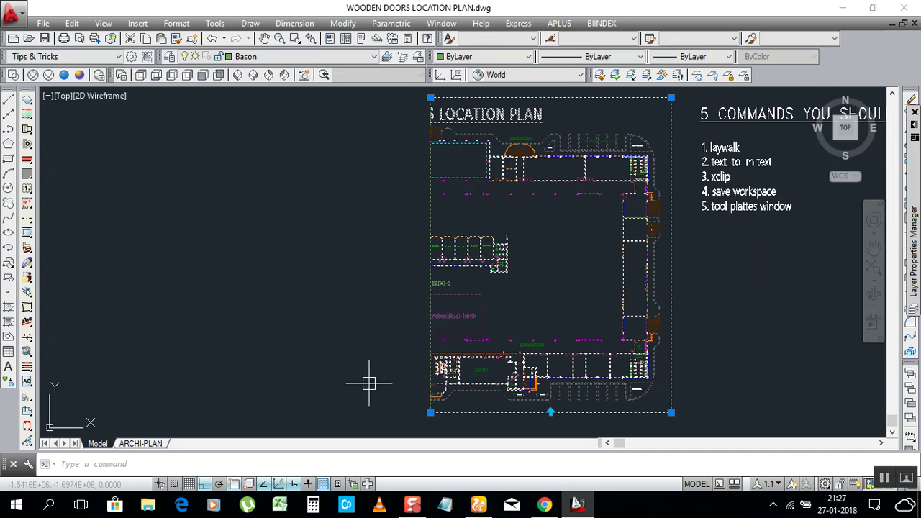
pyautogui.click(430, 413)
pyautogui.click(387, 412)
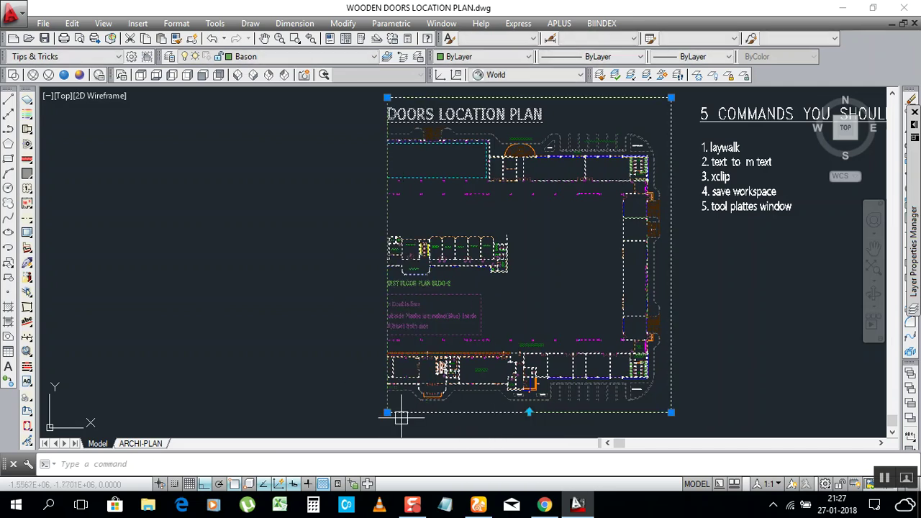
pyautogui.click(387, 412)
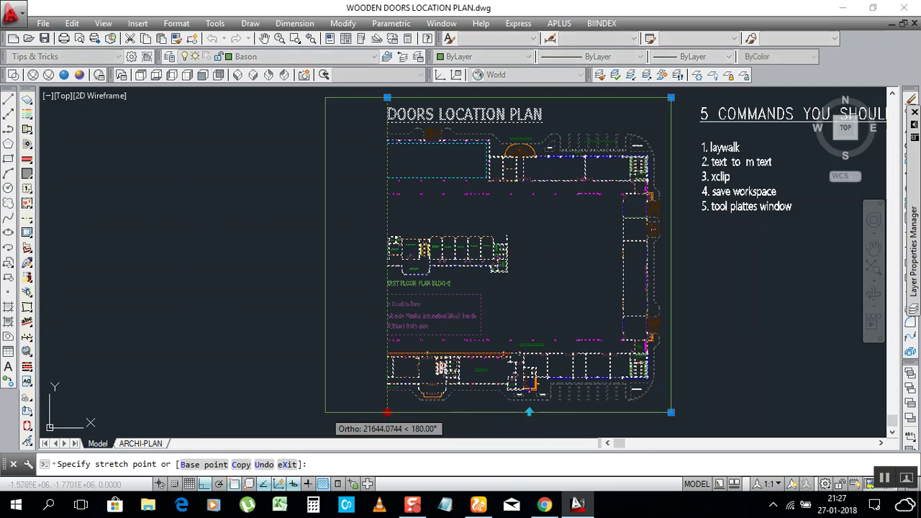
pyautogui.click(325, 412)
pyautogui.click(325, 412)
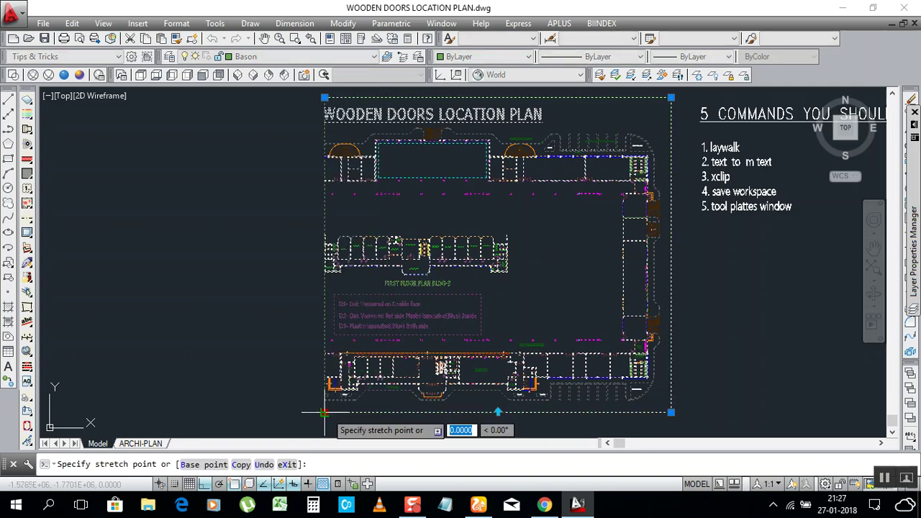
pyautogui.click(599, 426)
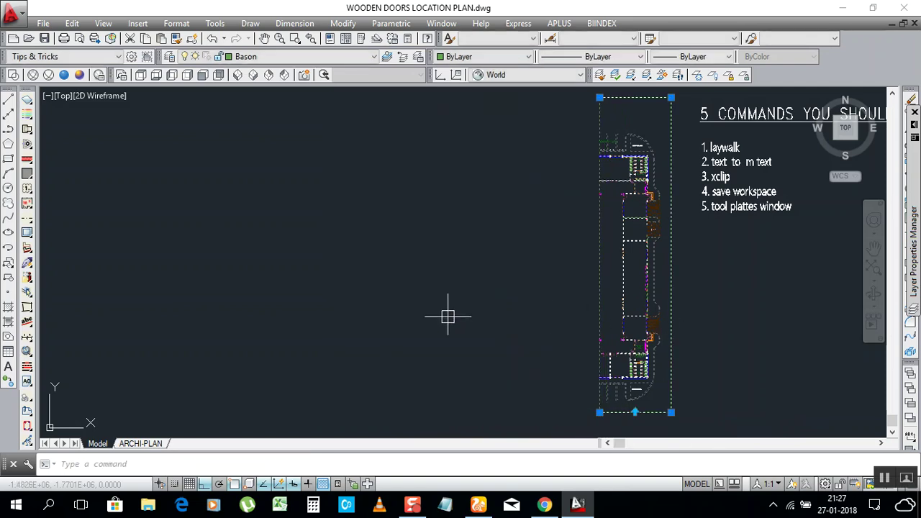
# - Undo the clip adjustments with Ctrl+Z and redo once to restore the full unclipped plan
pyautogui.press('Escape')
pyautogui.hotkey('ctrl', 'z')
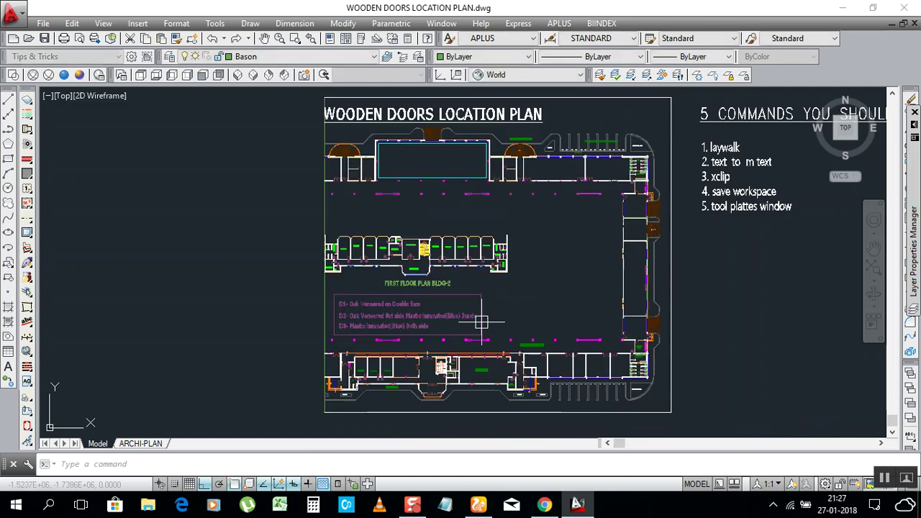
pyautogui.hotkey('ctrl', 'z')
pyautogui.hotkey('ctrl', 'z')
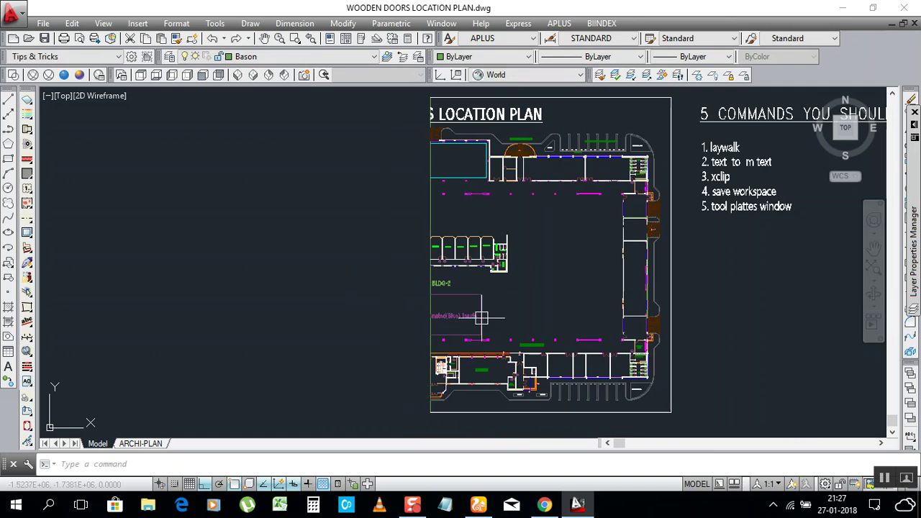
pyautogui.hotkey('ctrl', 'z')
pyautogui.hotkey('ctrl', 'z')
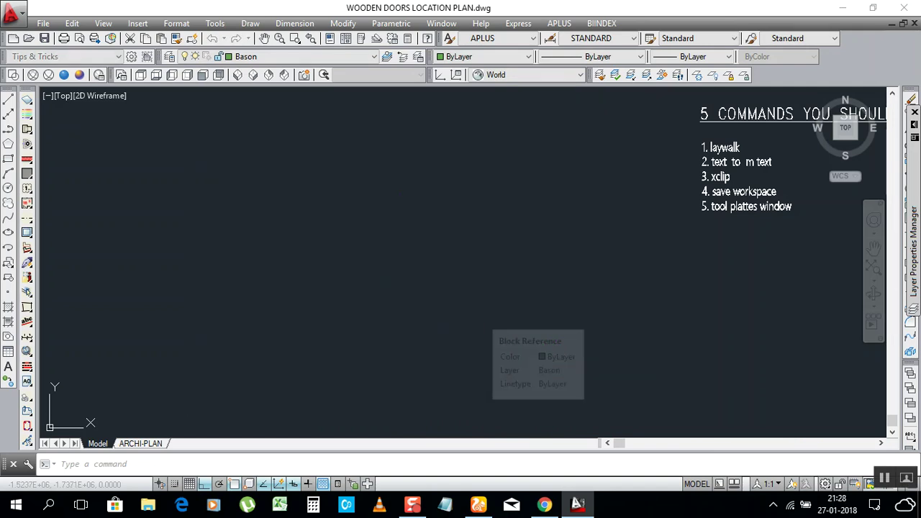
pyautogui.hotkey('ctrl', 'y')
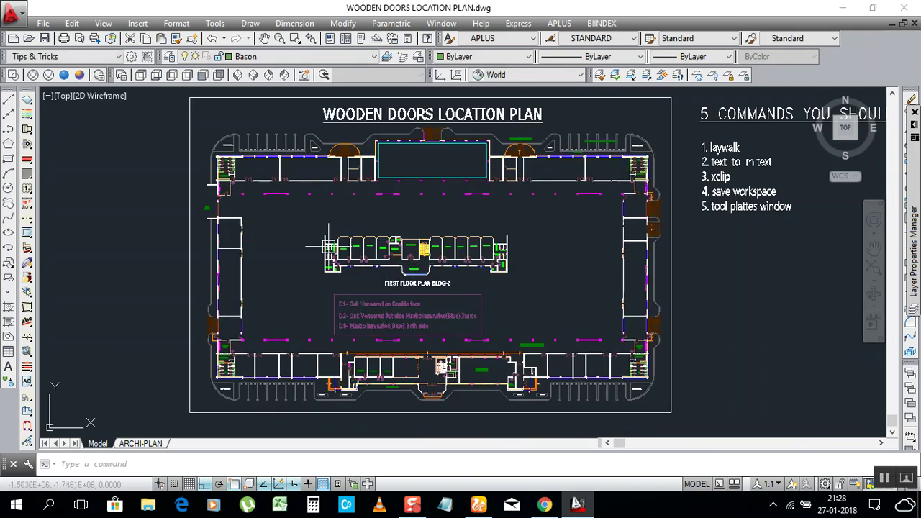
pyautogui.scroll(6, 779, 192)
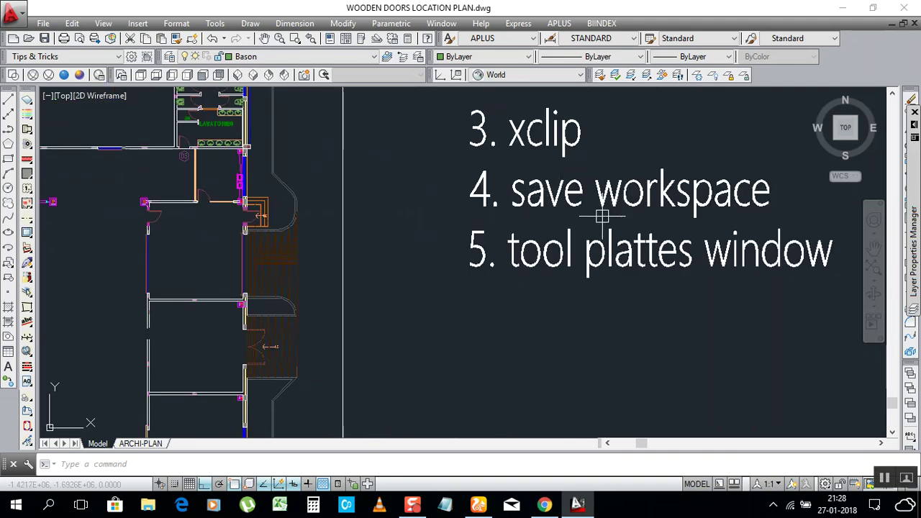
pyautogui.scroll(-4, 320, 237)
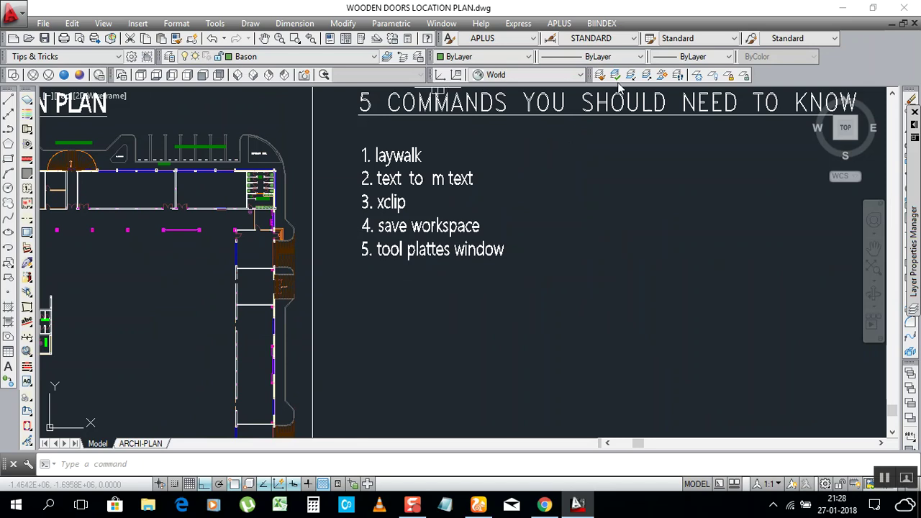
# - Float the Layers, Views and Standard toolbars over the drawing, then switch to Clean Screen
pyautogui.moveTo(588, 78); pyautogui.dragTo(576, 149)
pyautogui.moveTo(121, 83); pyautogui.dragTo(136, 117)
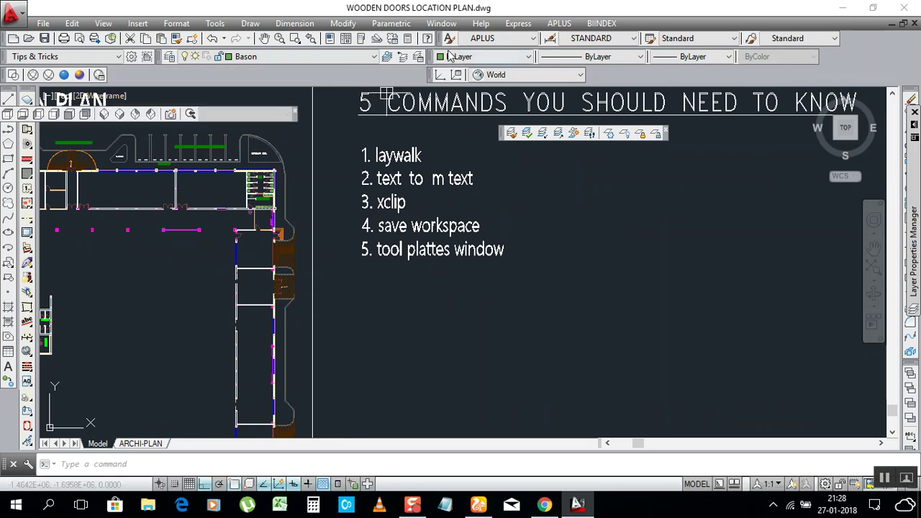
pyautogui.moveTo(162, 62); pyautogui.dragTo(230, 188)
pyautogui.moveTo(3, 40)
pyautogui.mouseDown()
pyautogui.moveTo(45, 118)
pyautogui.moveTo(547, 163)
pyautogui.moveTo(552, 172)
pyautogui.mouseUp()
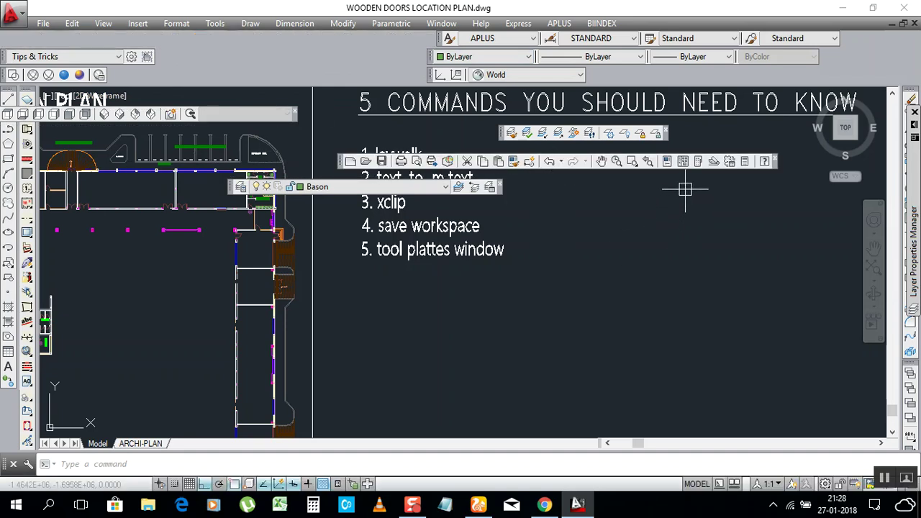
pyautogui.click(908, 493)
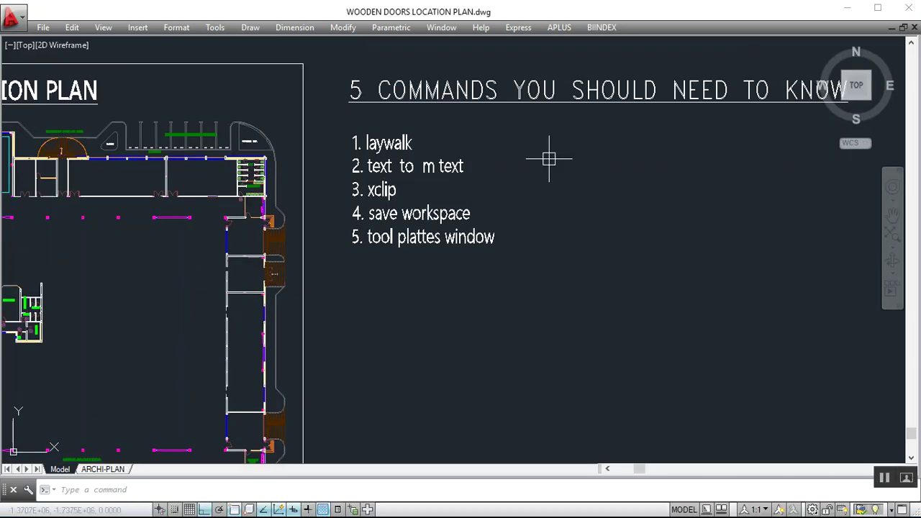
# - Turn off Clean Screen and set the Layer Properties Manager palette to auto-hide
pyautogui.click(890, 511)
pyautogui.hotkey('ctrl', '0')
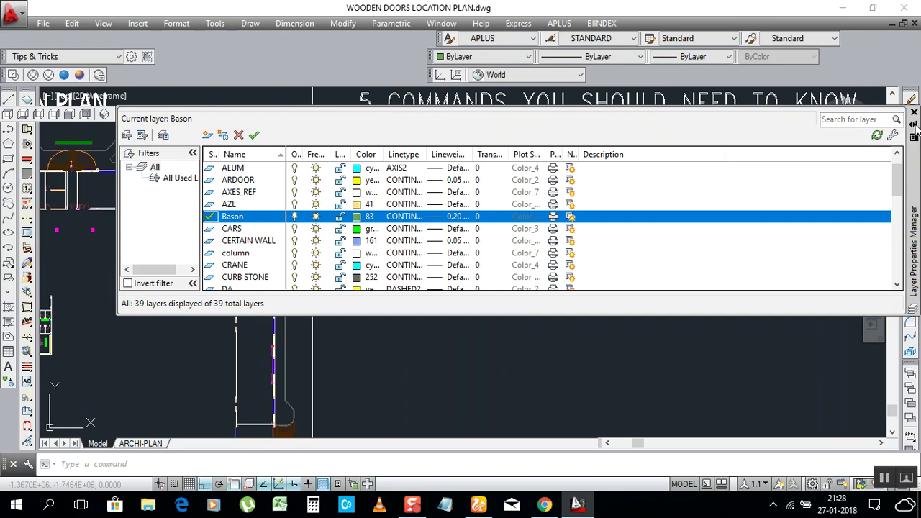
pyautogui.click(915, 124)
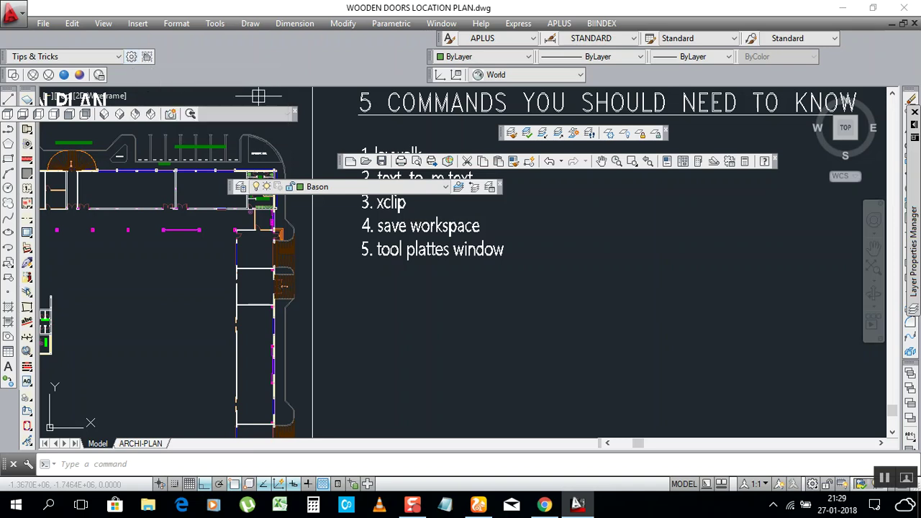
pyautogui.click(812, 484)
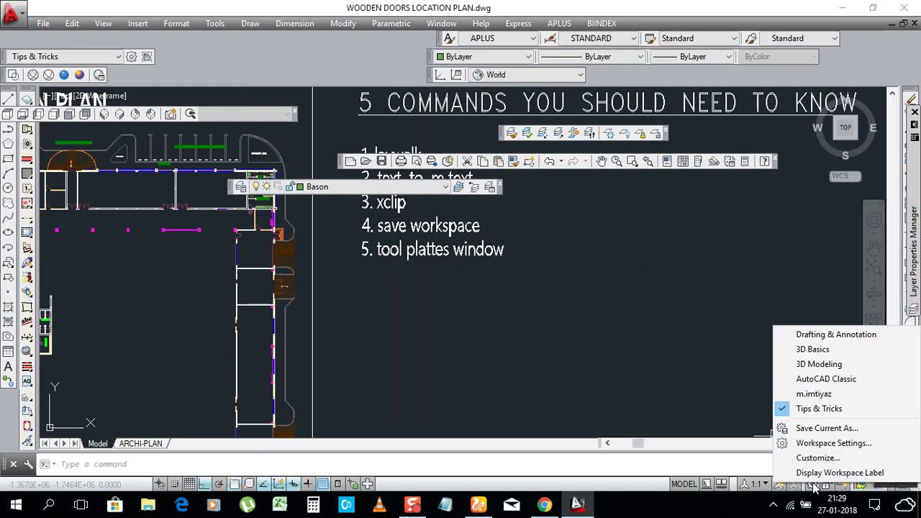
# - Save the current layout as a new workspace named 5555555 instead of overwriting the existing one
pyautogui.click(828, 429)
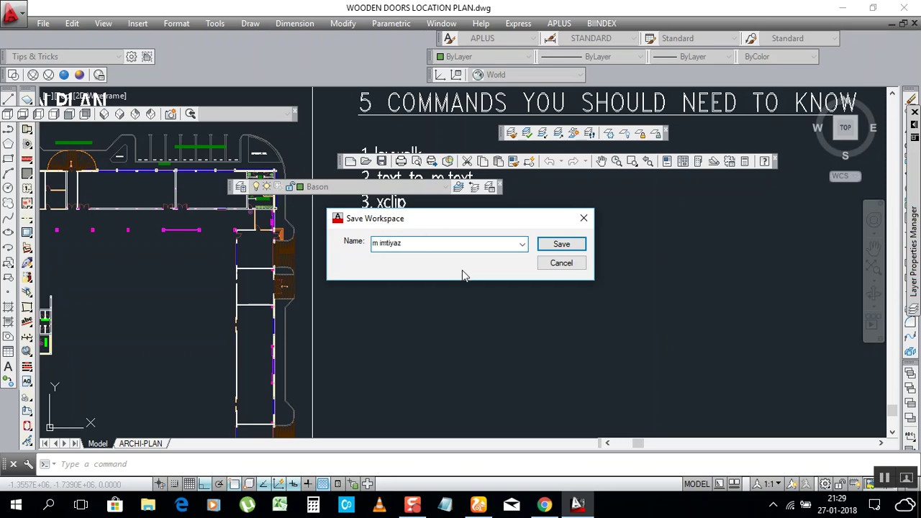
pyautogui.write('i')
pyautogui.click(562, 246)
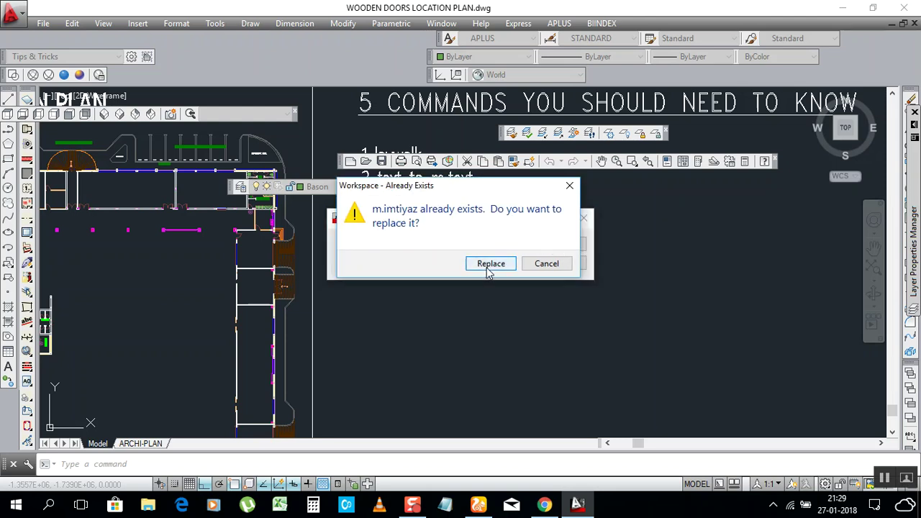
pyautogui.click(569, 186)
pyautogui.moveTo(417, 243); pyautogui.dragTo(335, 249)
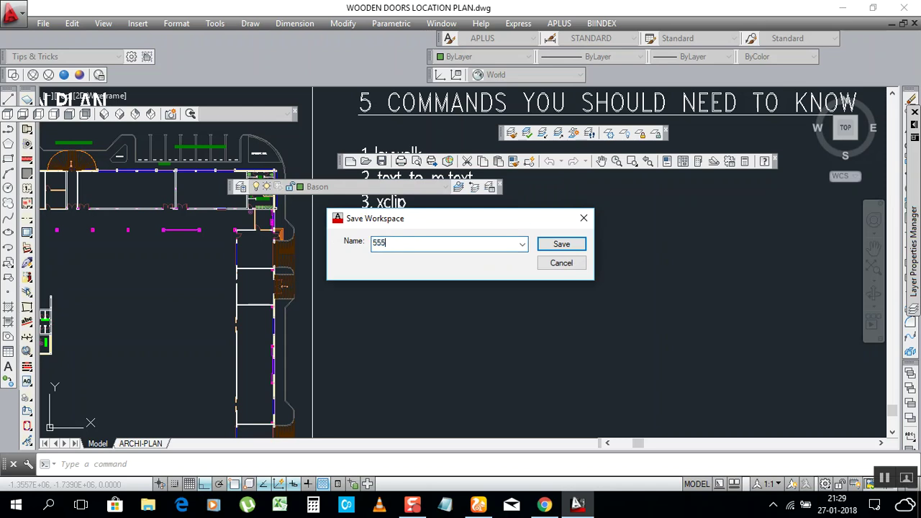
pyautogui.click(560, 245)
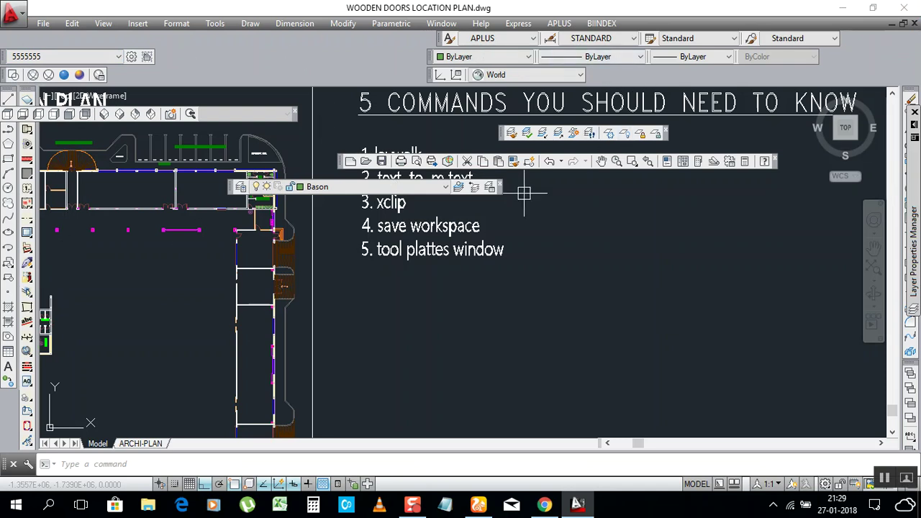
# - Switch to the 5555555 workspace and dock the Standard and Layers toolbars at the top
pyautogui.click(825, 484)
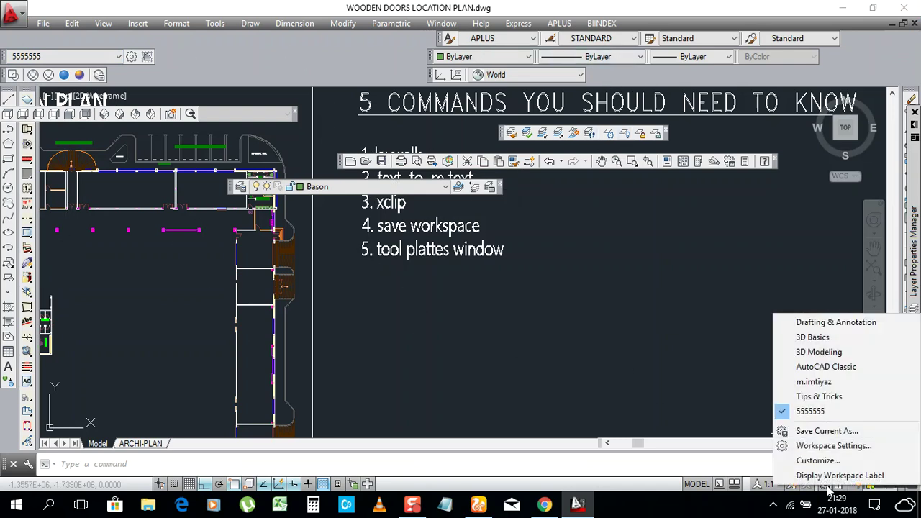
pyautogui.click(816, 410)
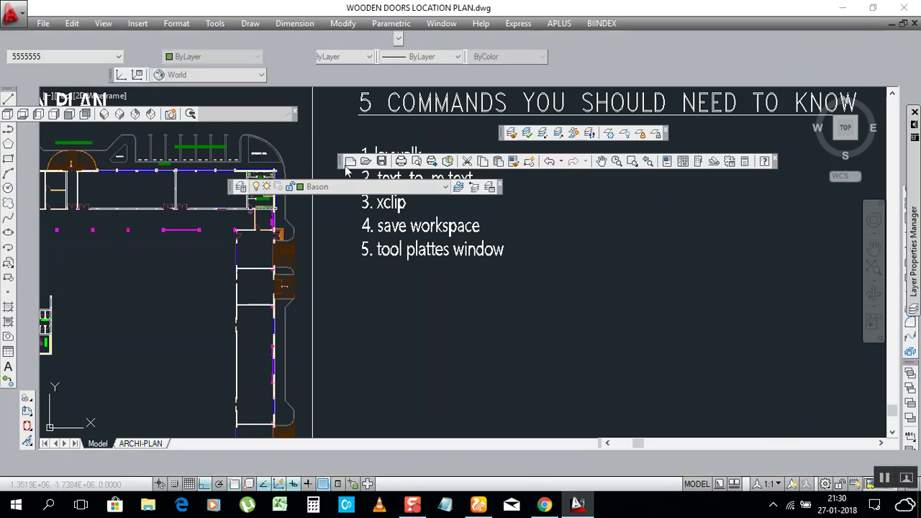
pyautogui.moveTo(346, 169); pyautogui.dragTo(480, 84)
pyautogui.moveTo(552, 71); pyautogui.dragTo(447, 90)
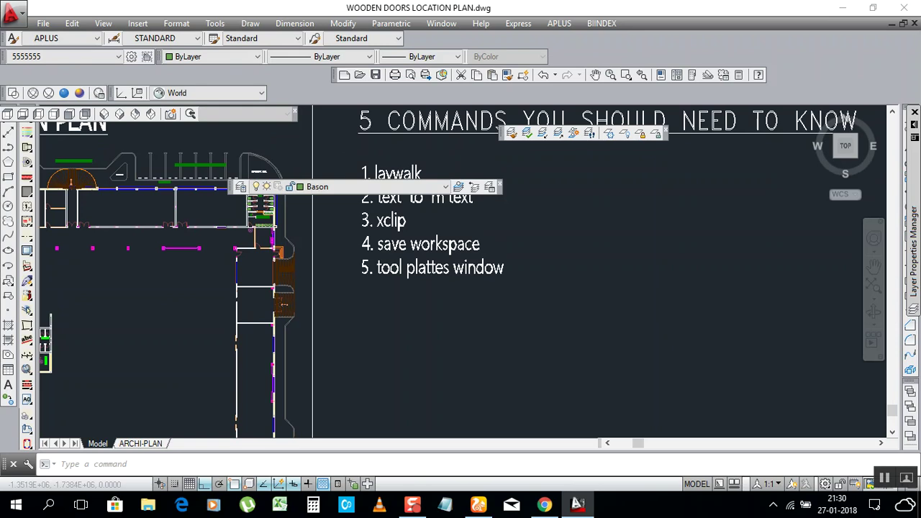
pyautogui.moveTo(126, 114); pyautogui.dragTo(126, 75)
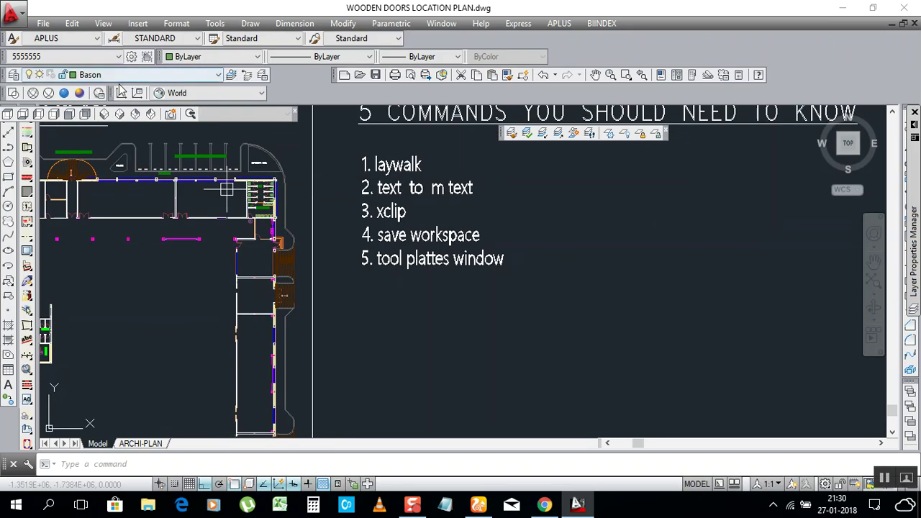
pyautogui.moveTo(501, 133); pyautogui.dragTo(413, 97)
# - Dock the remaining floating toolbars into the top rows to clear the drawing area
pyautogui.moveTo(297, 117); pyautogui.dragTo(564, 43)
pyautogui.click(450, 307)
pyautogui.click(376, 279)
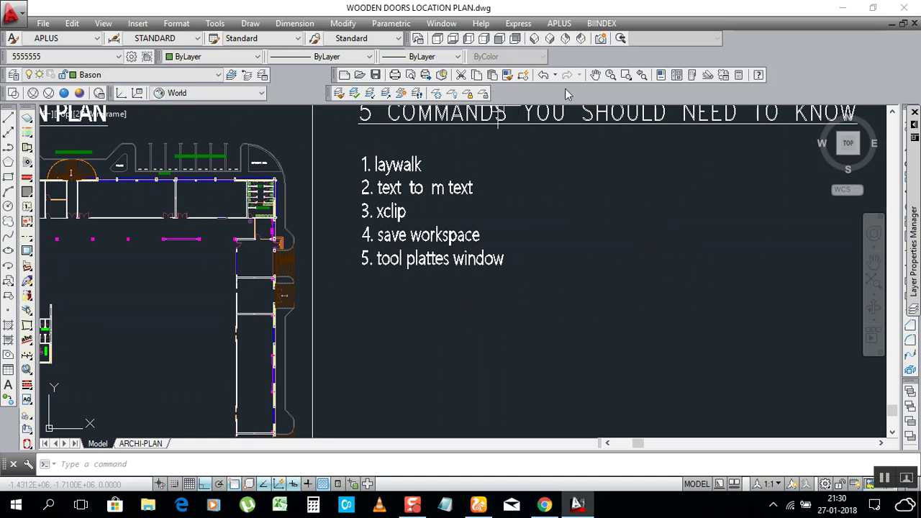
pyautogui.moveTo(335, 80); pyautogui.dragTo(279, 77)
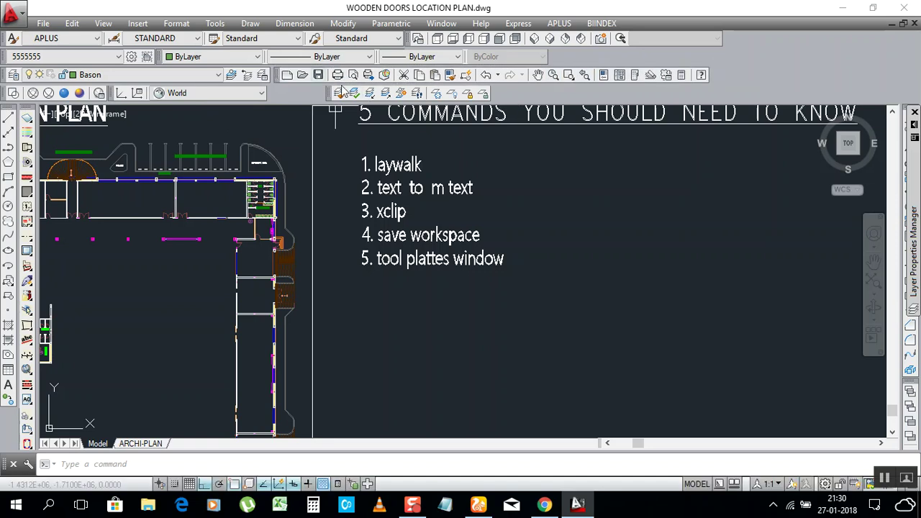
pyautogui.click(634, 77)
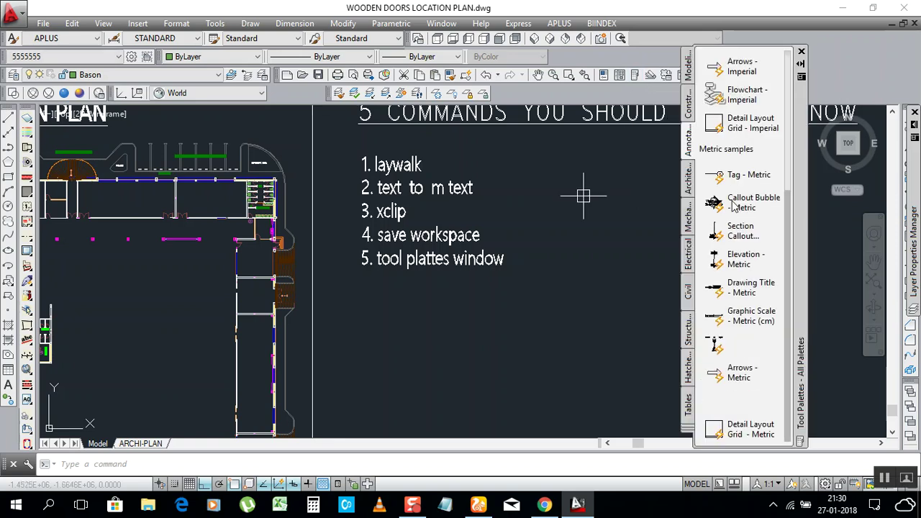
# - View the Constraints tool palette, then return to the Annotation palette's metric and imperial samples
pyautogui.click(691, 107)
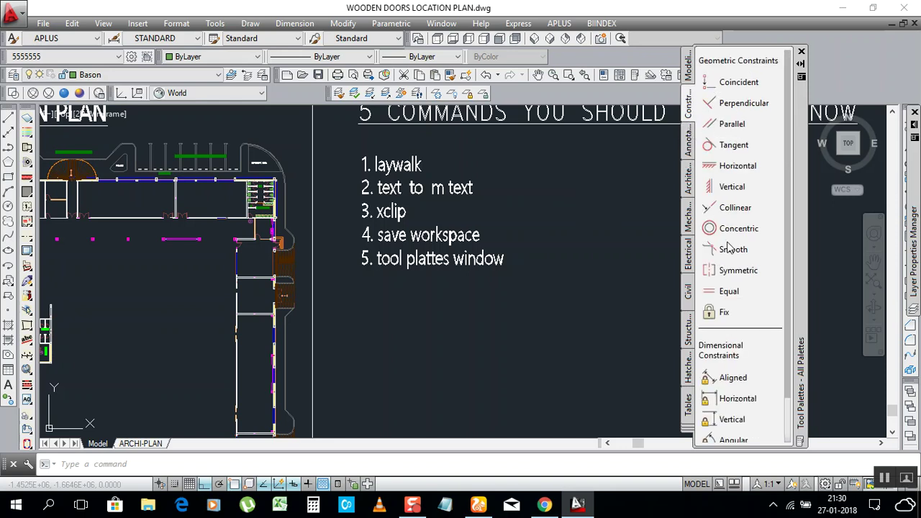
pyautogui.click(688, 148)
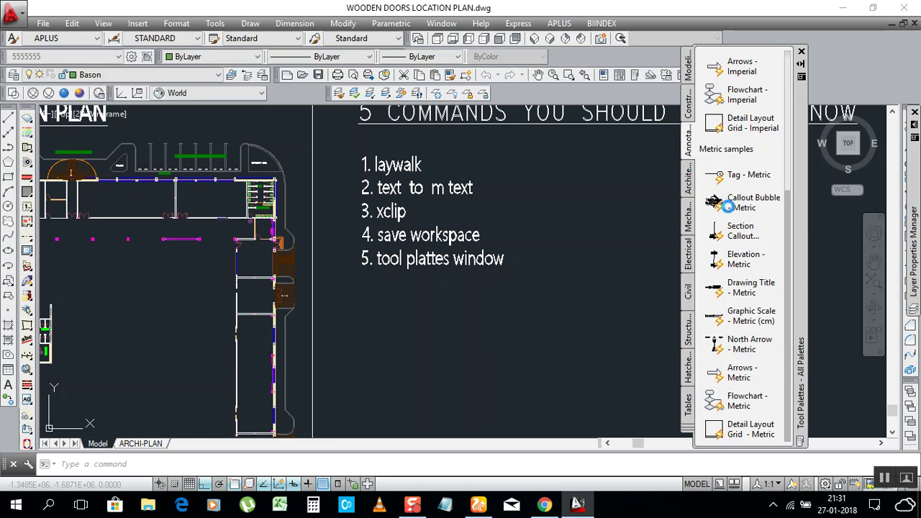
pyautogui.click(725, 204)
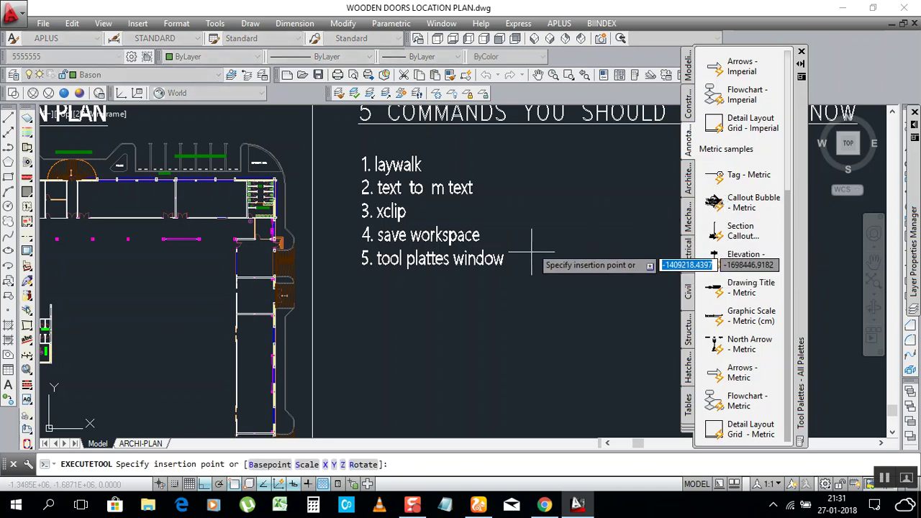
# - Place a metric Section Callout and an Elevation marker beside the callout bubble
pyautogui.press('Escape')
pyautogui.scroll(6, 533, 201)
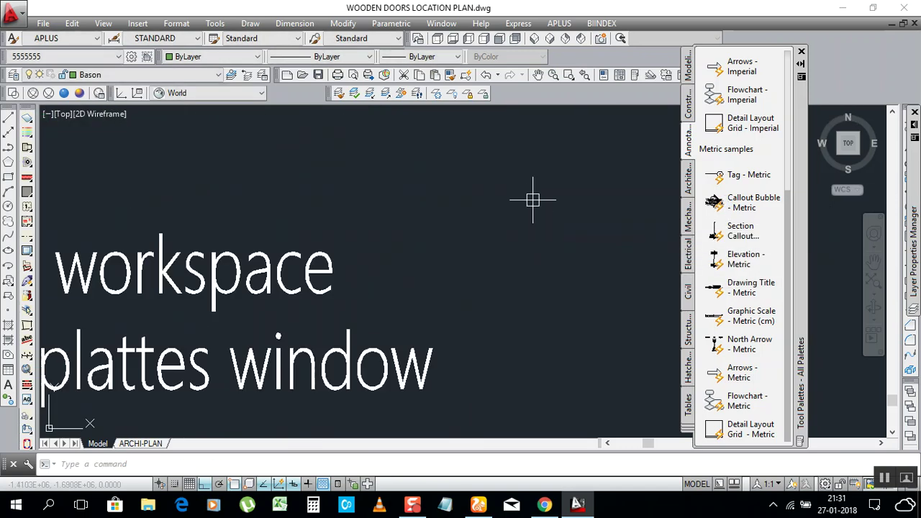
pyautogui.scroll(8, 479, 248)
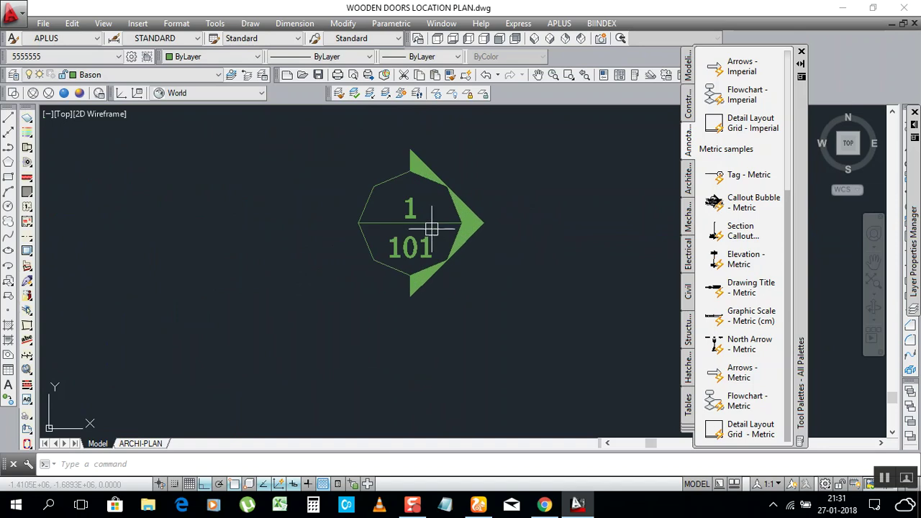
pyautogui.scroll(-2, 381, 231)
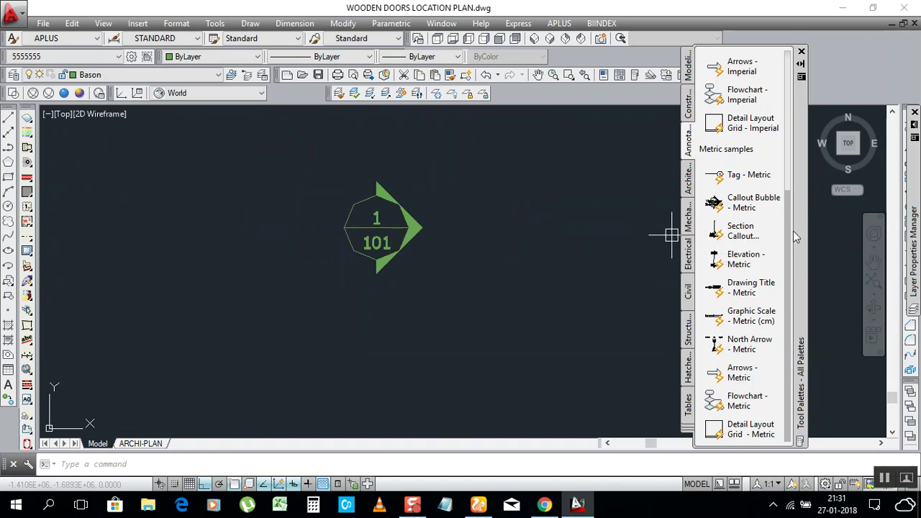
pyautogui.click(752, 231)
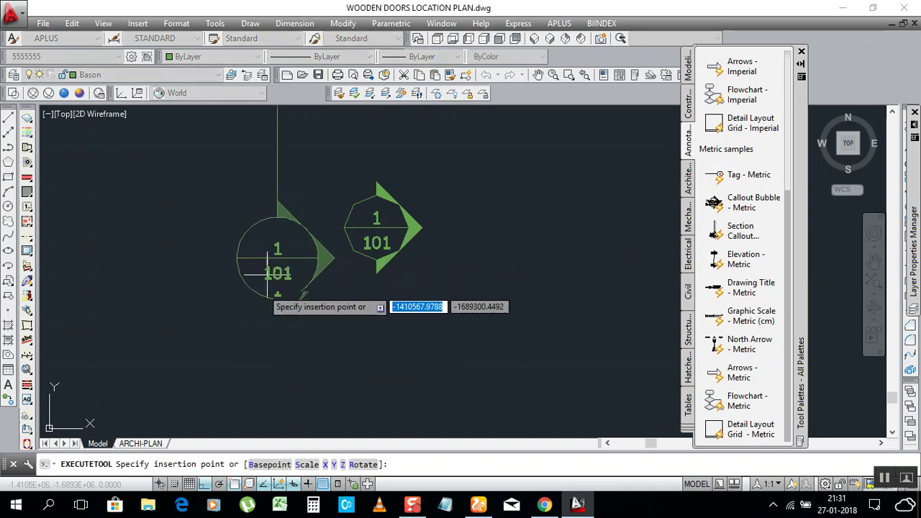
pyautogui.scroll(-5, 273, 325)
pyautogui.click(271, 300)
pyautogui.scroll(5, 295, 300)
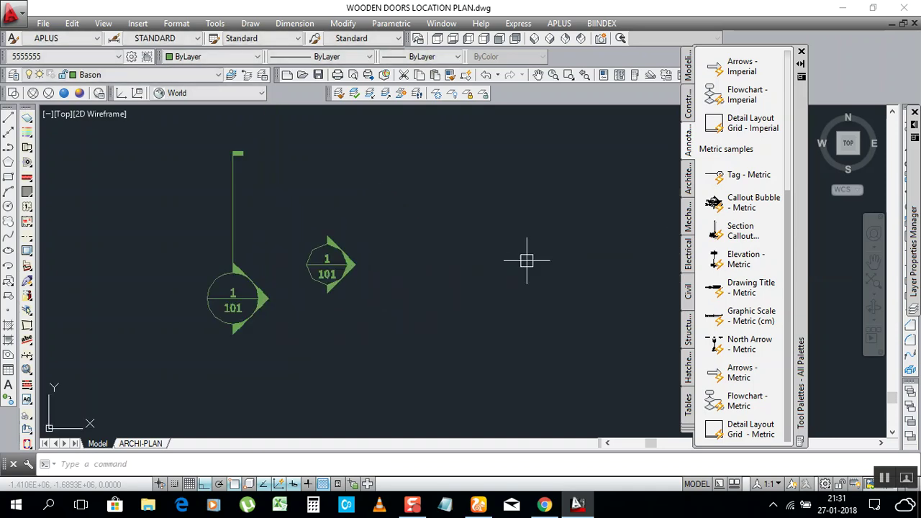
pyautogui.click(745, 261)
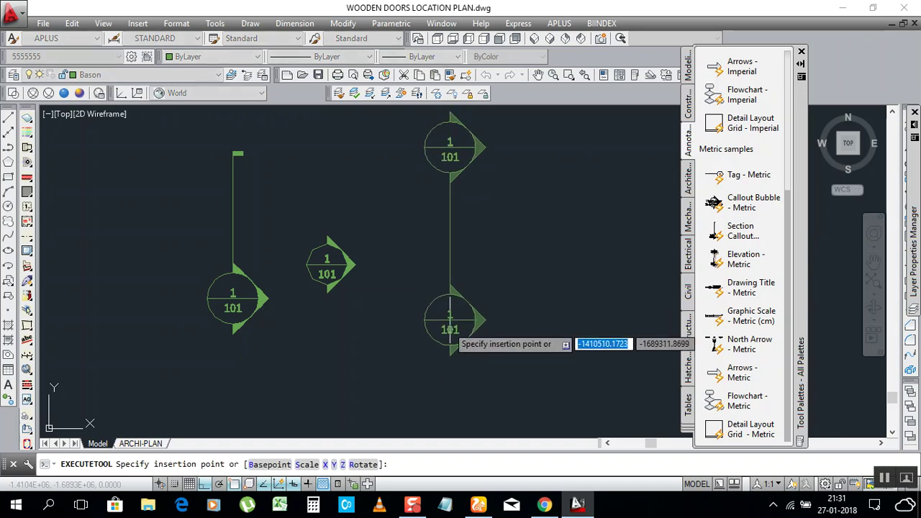
pyautogui.click(426, 339)
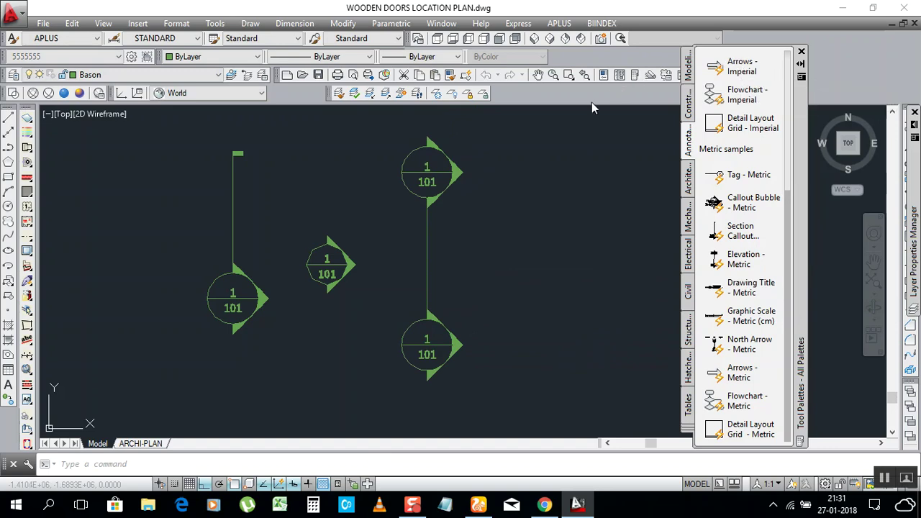
# - Insert a Drawing Title - Metric 'VIEW TITLE' block below the callouts
pyautogui.press('Escape')
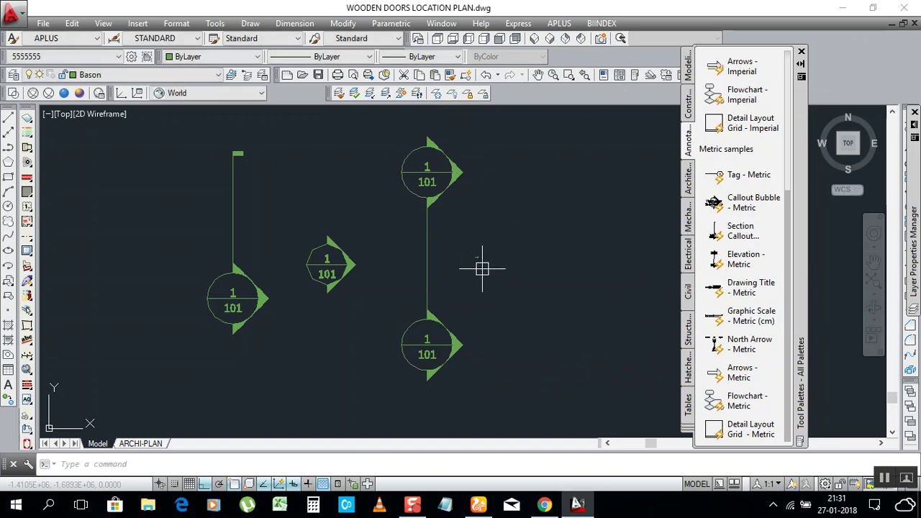
pyautogui.scroll(2, 476, 261)
pyautogui.scroll(3, 472, 253)
pyautogui.scroll(-5, 476, 230)
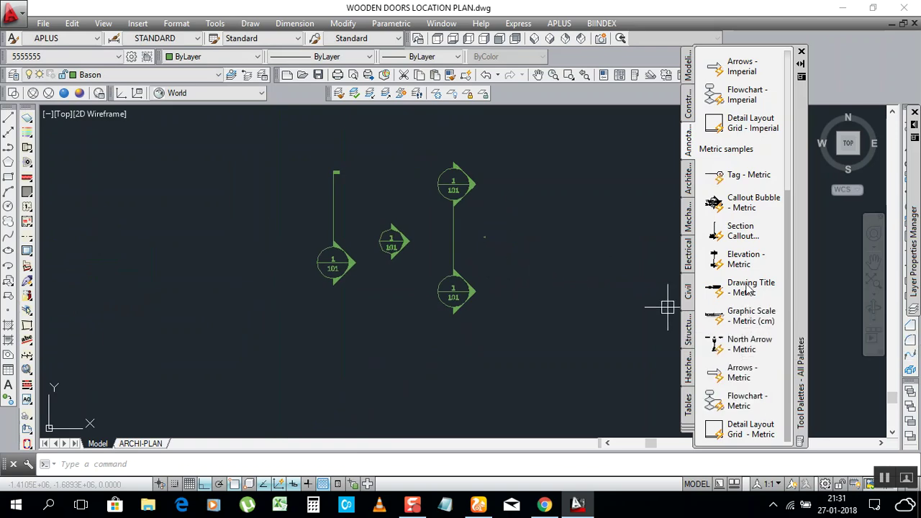
pyautogui.click(789, 306)
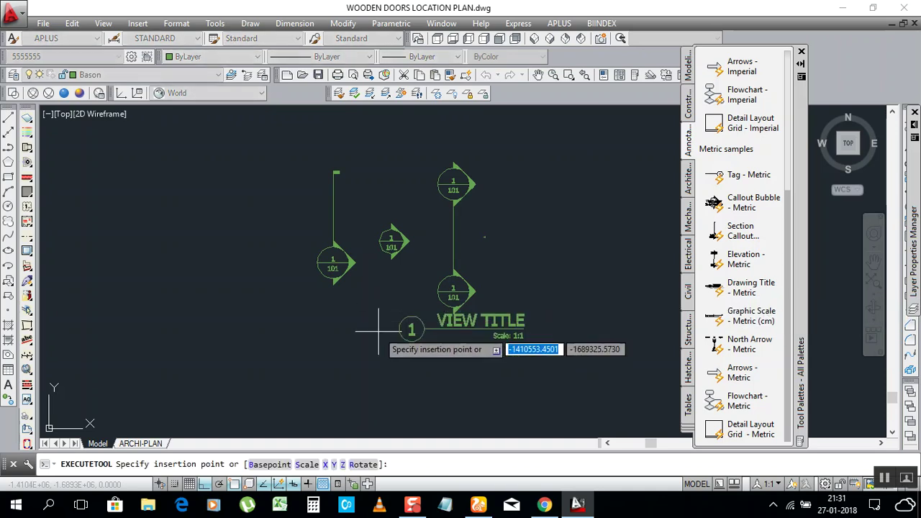
pyautogui.click(367, 365)
pyautogui.scroll(2, 456, 384)
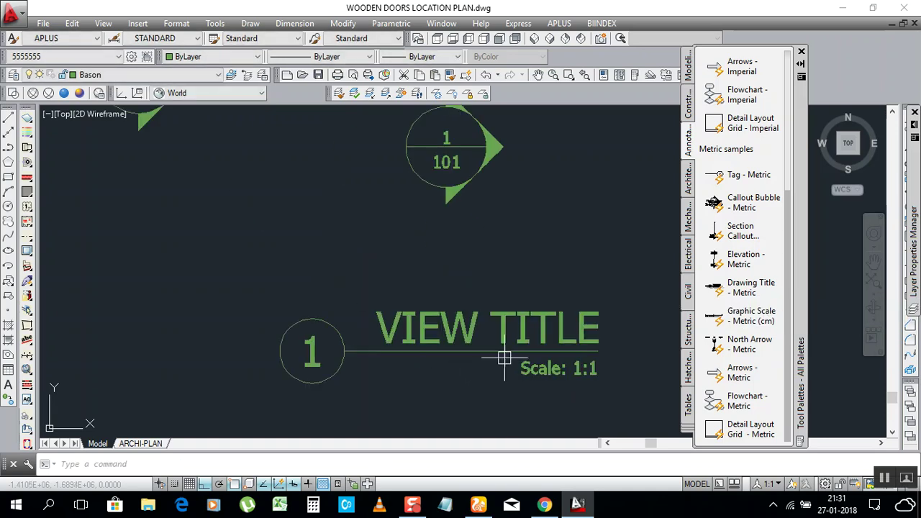